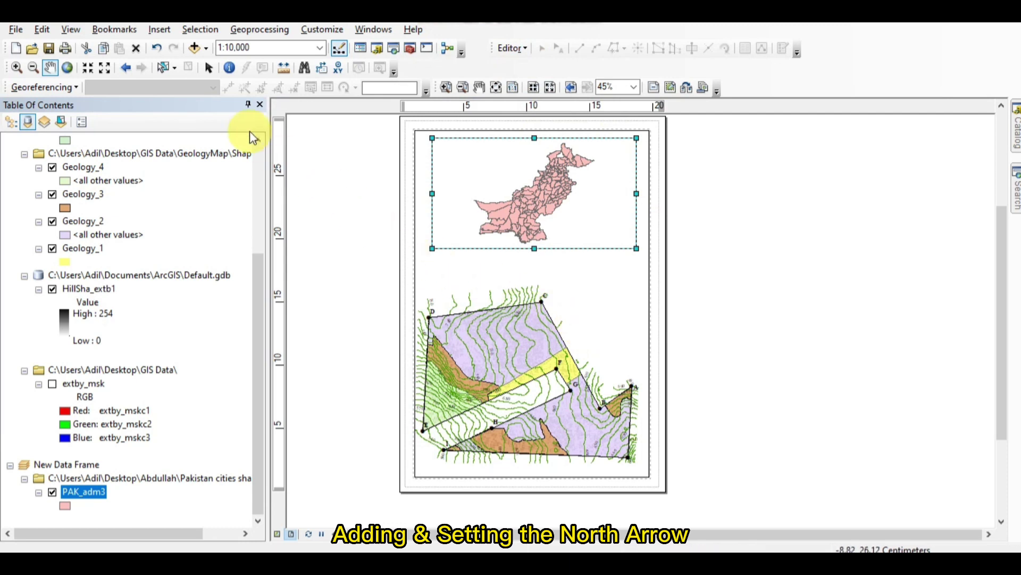
Insert an ESRI North 3 north arrow onto the layout from the North Arrow Selector
click(164, 34)
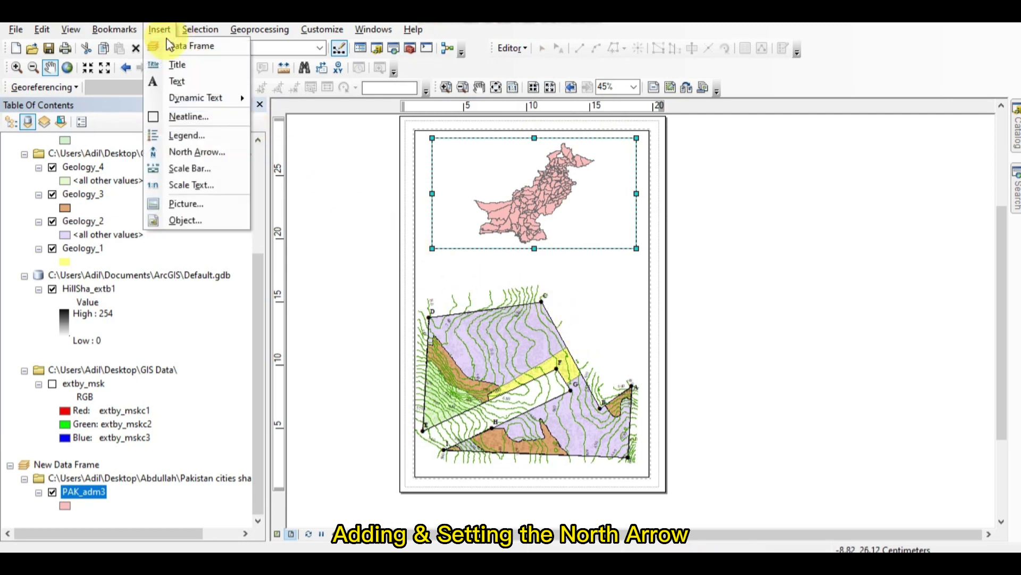
click(182, 151)
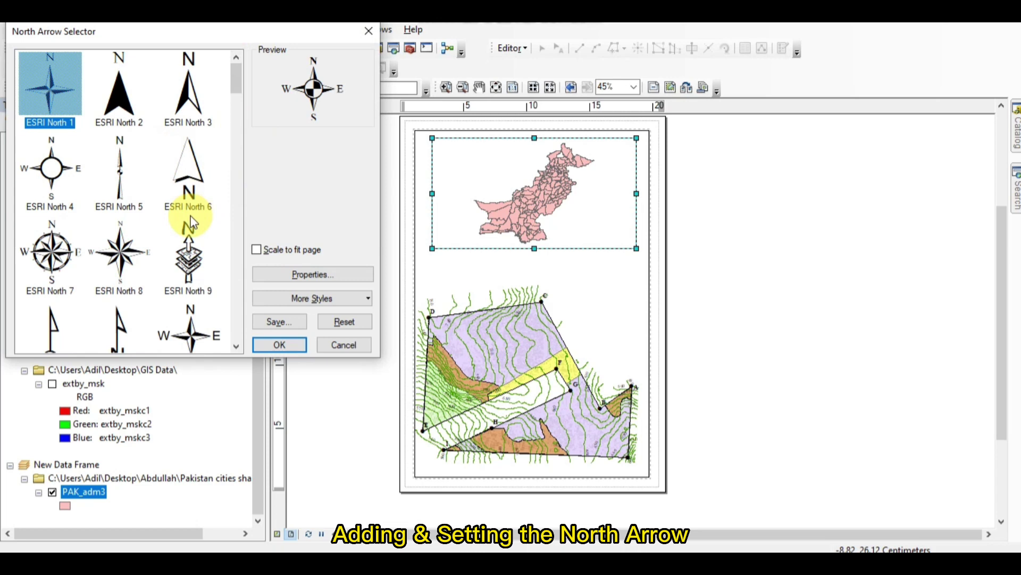
scroll(193, 224, down, 3)
scroll(193, 224, down, 18)
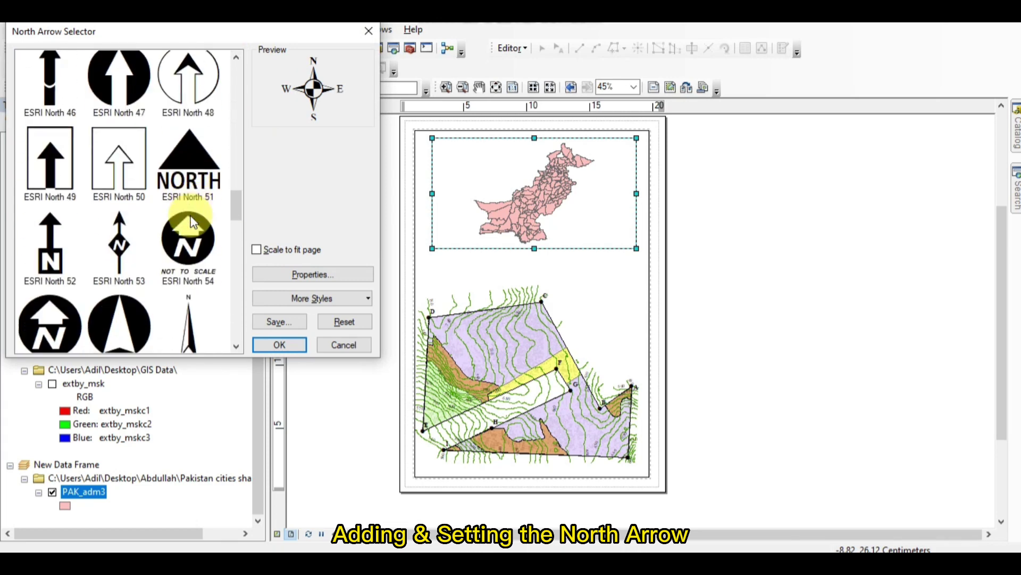
scroll(194, 223, down, 7)
scroll(193, 223, up, 20)
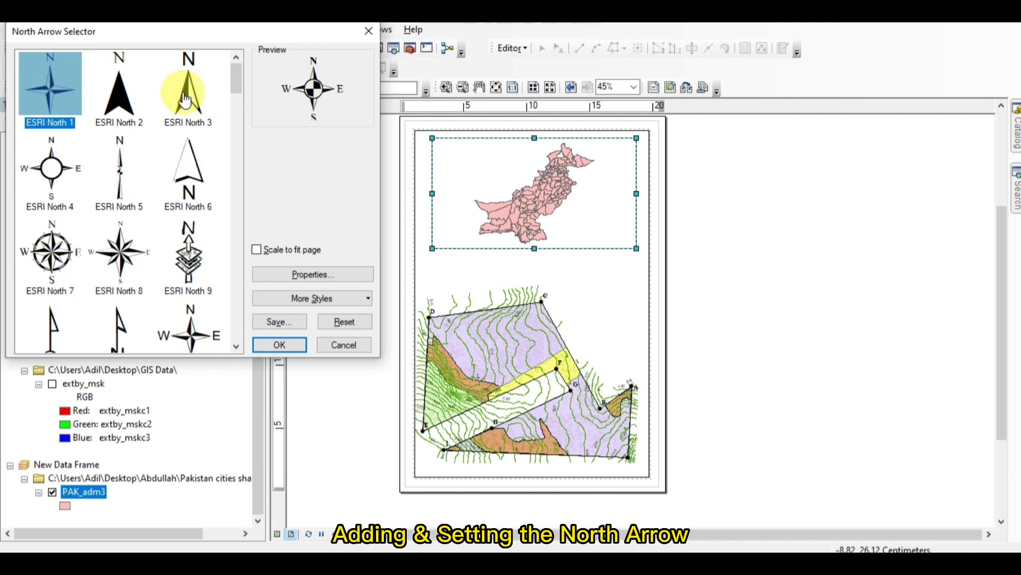
click(185, 100)
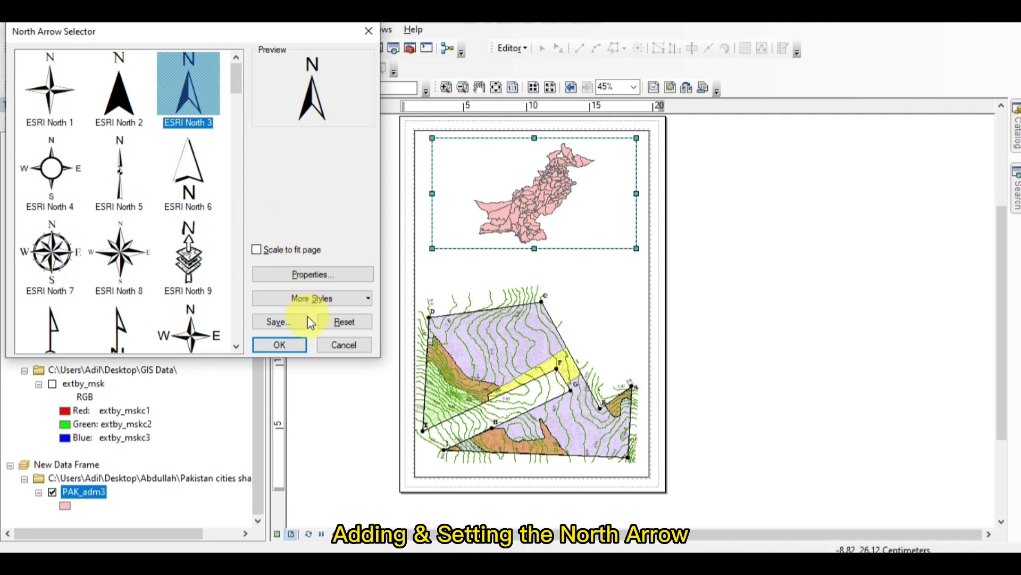
click(294, 347)
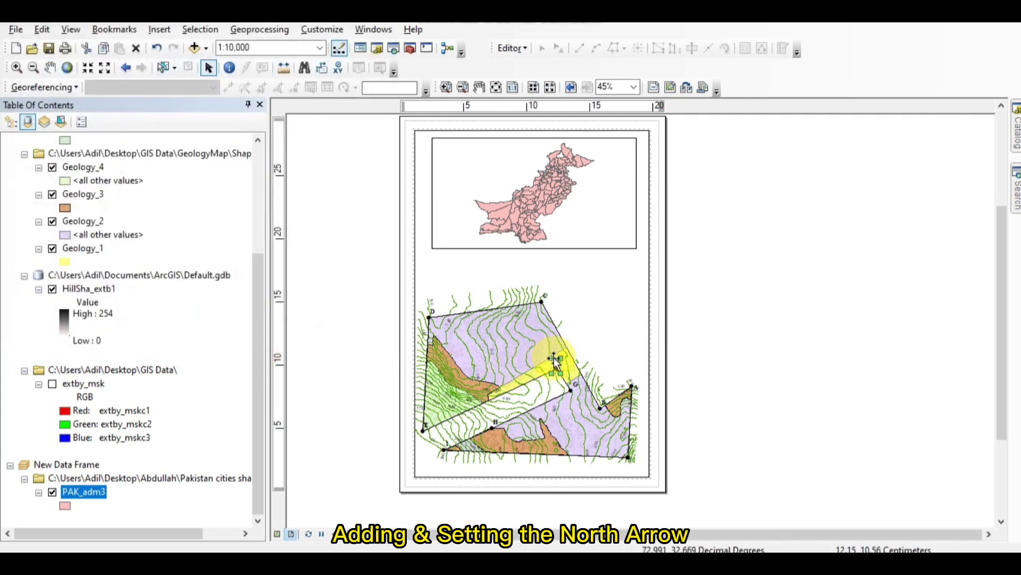
Drag the north arrow into the upper-right area of the Pakistan inset frame
drag(554, 367, 587, 237)
drag(613, 182, 649, 192)
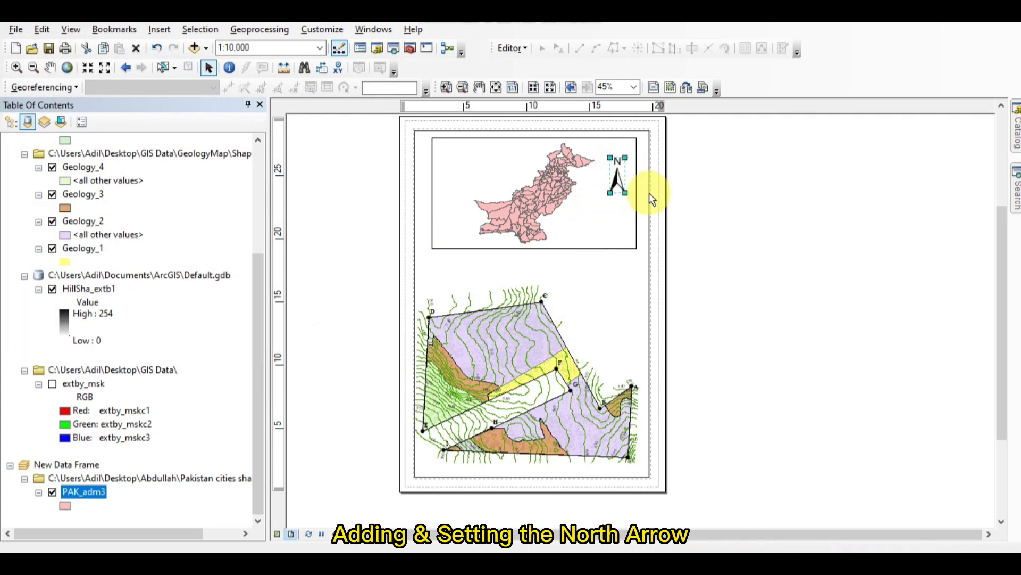
click(618, 181)
drag(617, 178, 617, 162)
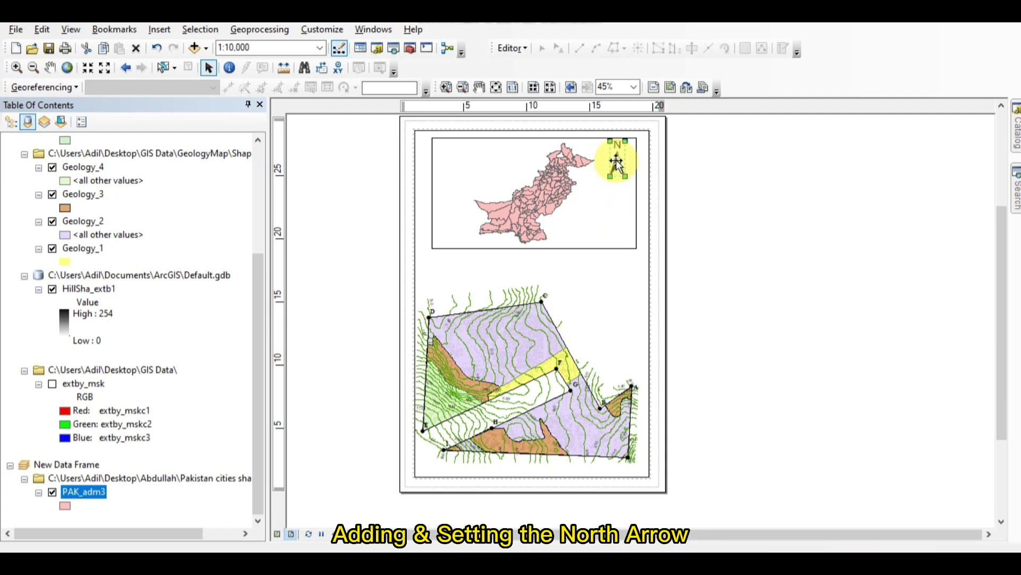
click(91, 66)
Zoom the layout in on the Pakistan inset with Fixed Zoom In and the mouse wheel
click(91, 66)
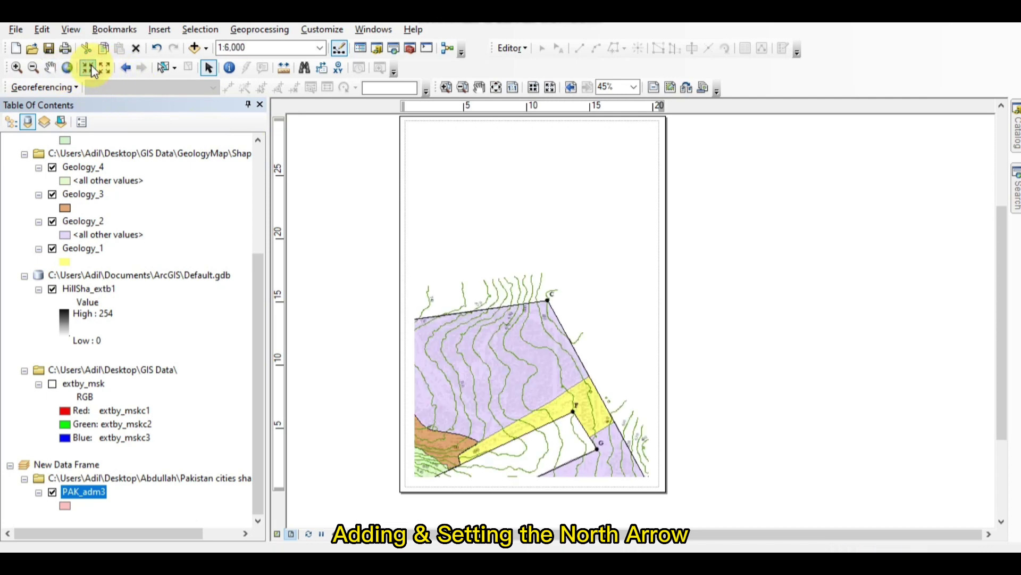
click(543, 184)
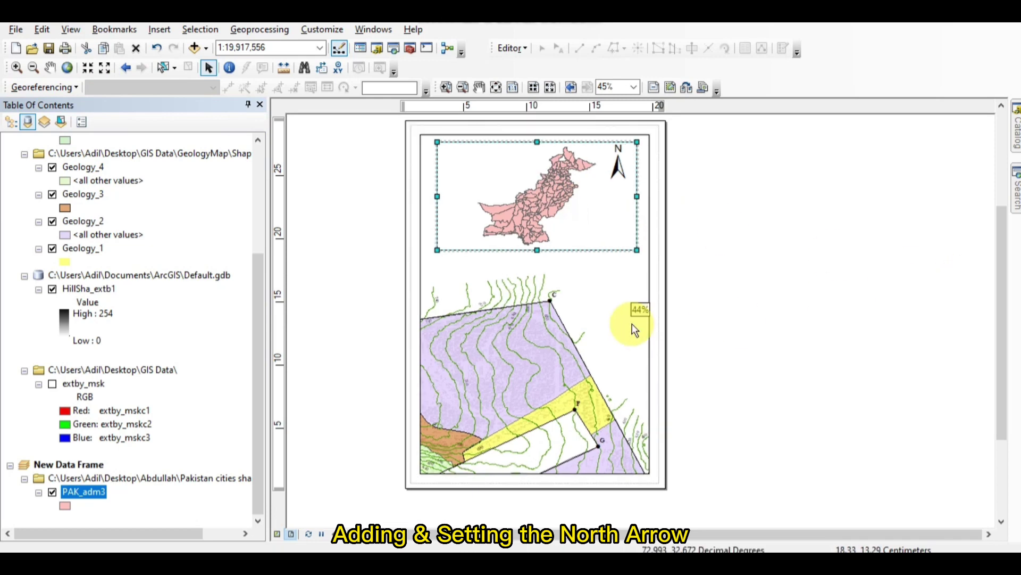
scroll(632, 324, down, 1)
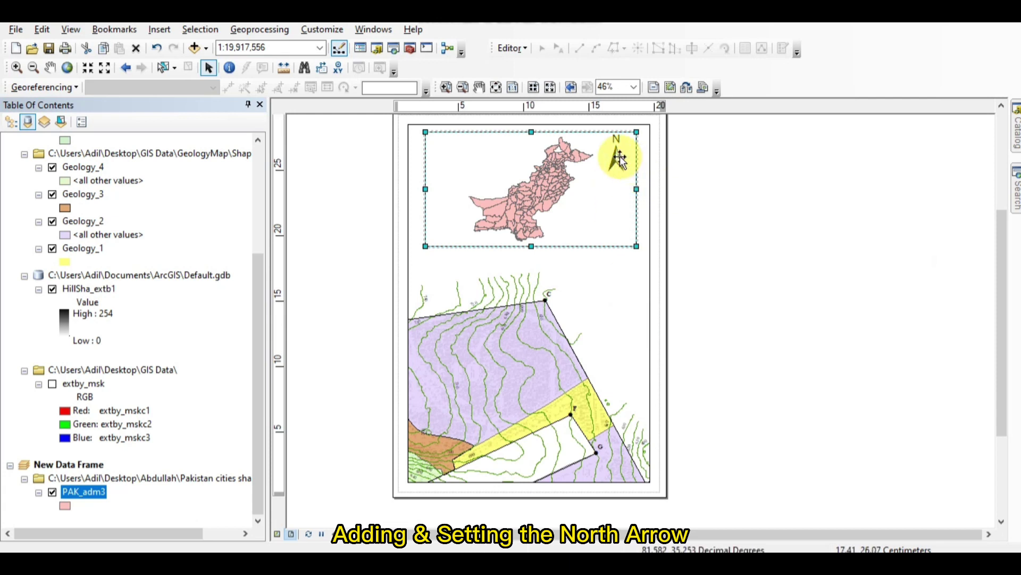
scroll(620, 160, up, 1)
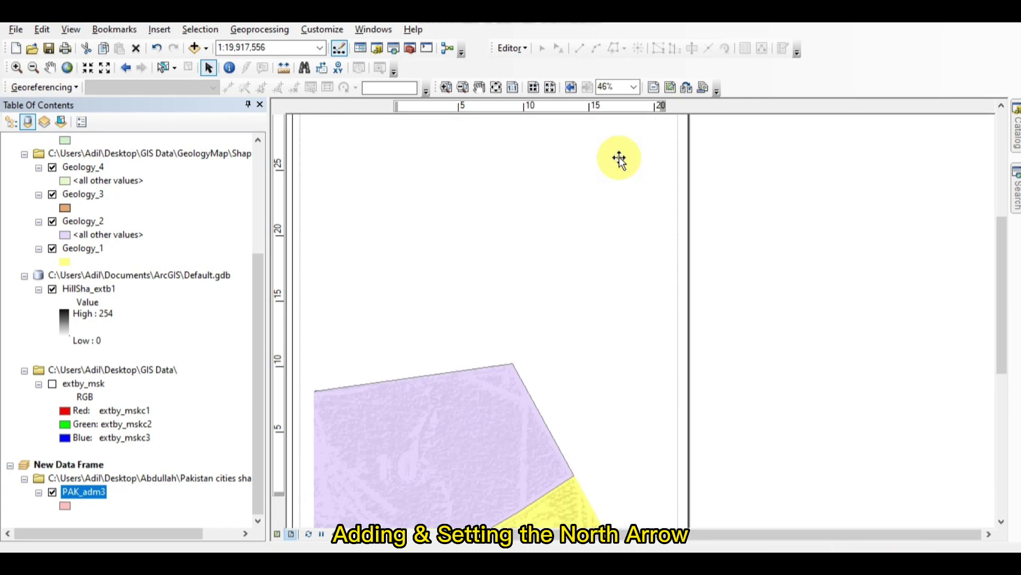
scroll(609, 184, up, 1)
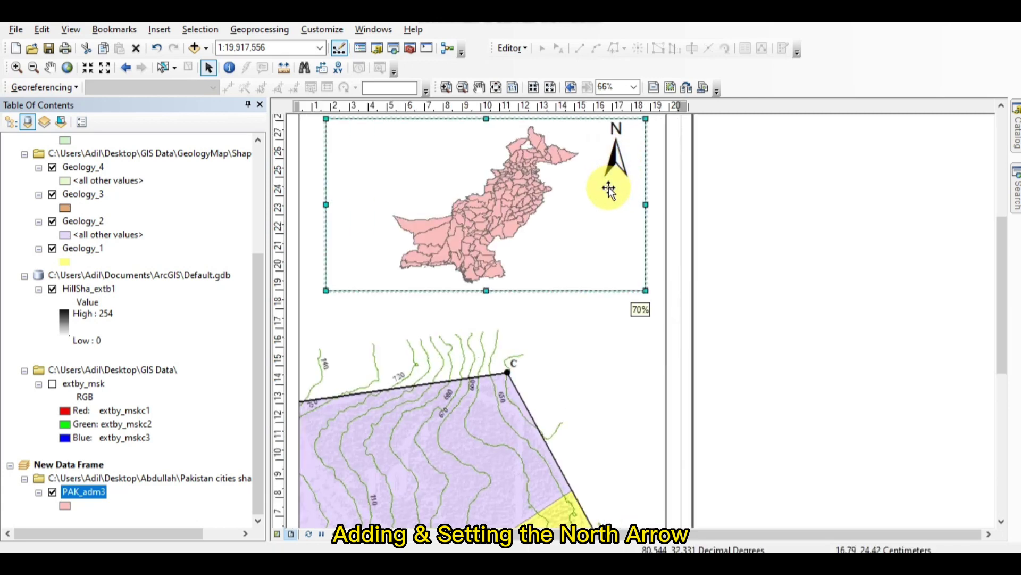
scroll(609, 189, up, 1)
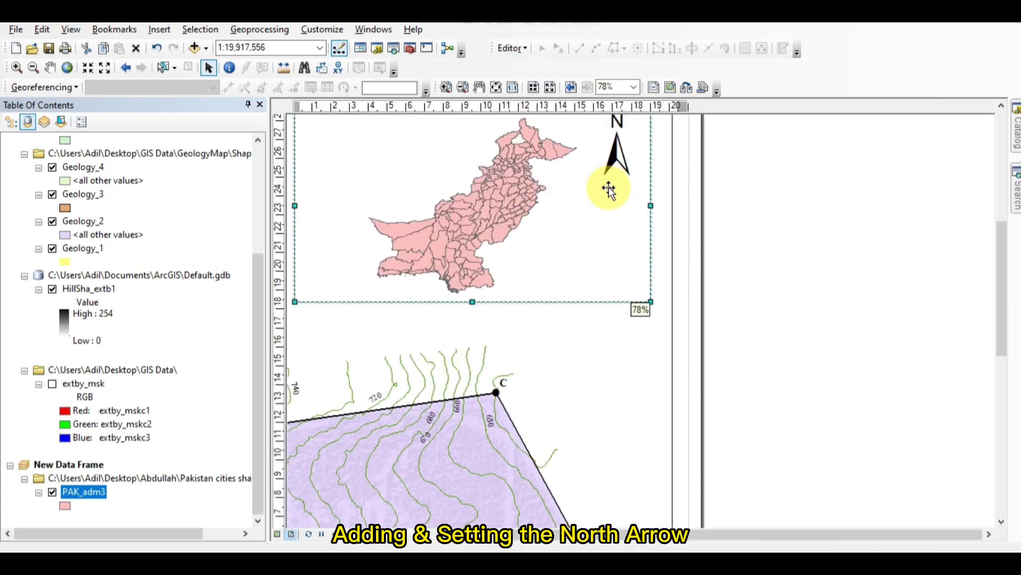
scroll(609, 189, down, 1)
scroll(609, 189, down, 2)
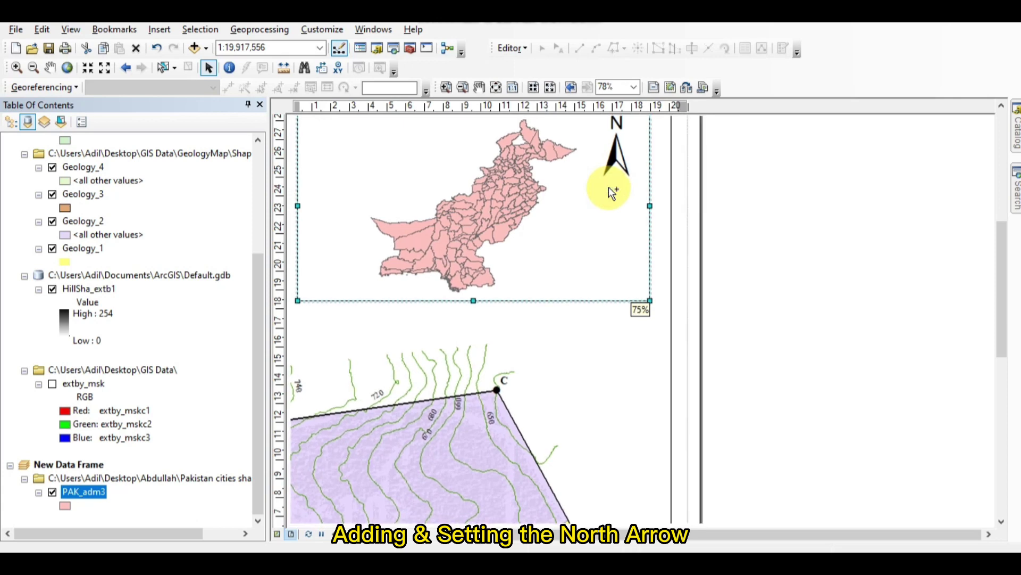
Nudge the north arrow rightward into the inset's top-right corner
drag(610, 155, 616, 163)
click(616, 165)
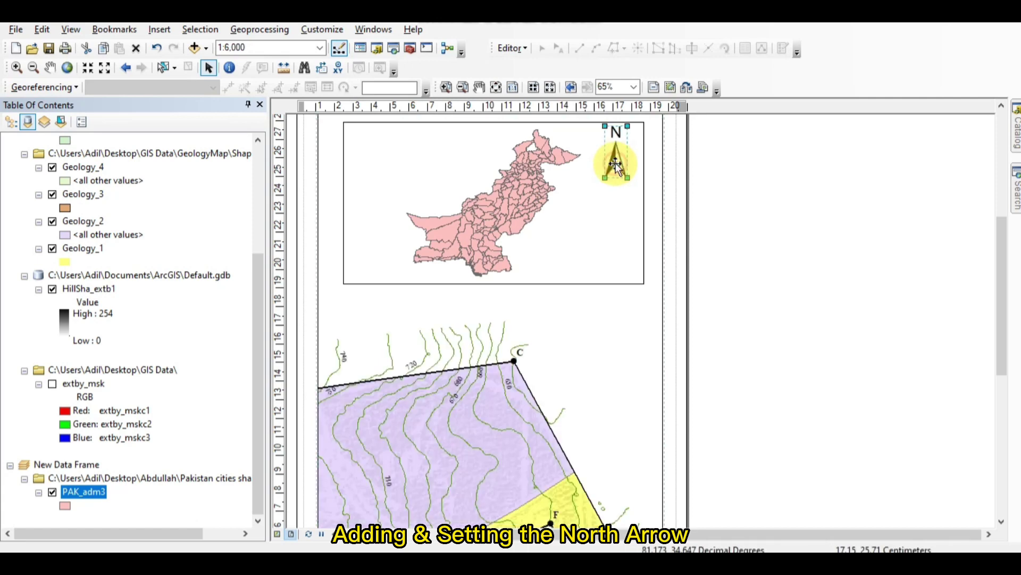
drag(616, 164, 625, 163)
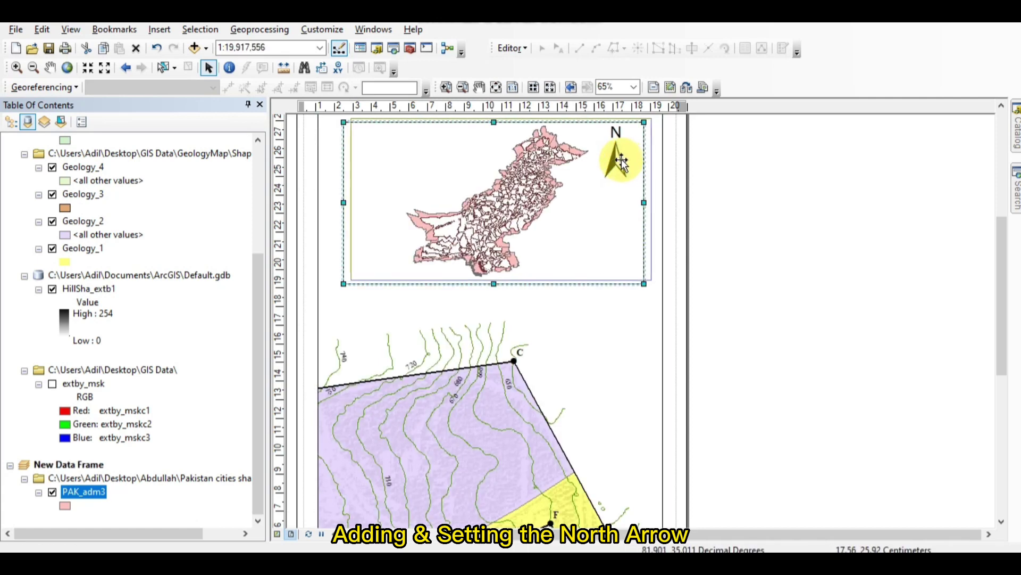
click(609, 164)
click(619, 157)
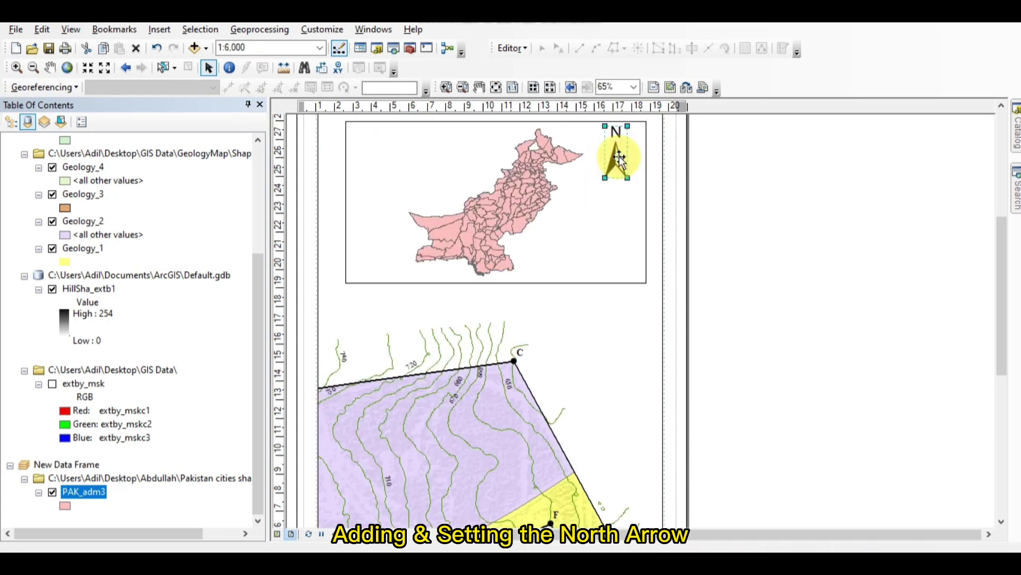
drag(619, 155, 631, 156)
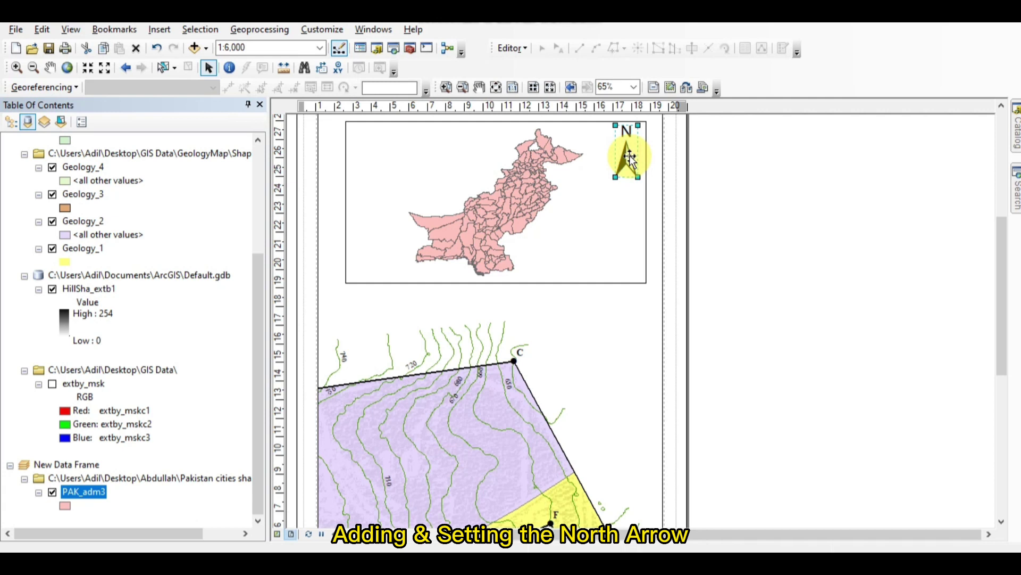
Open the north arrow's Properties dialog from its right-click menu
right_click(629, 156)
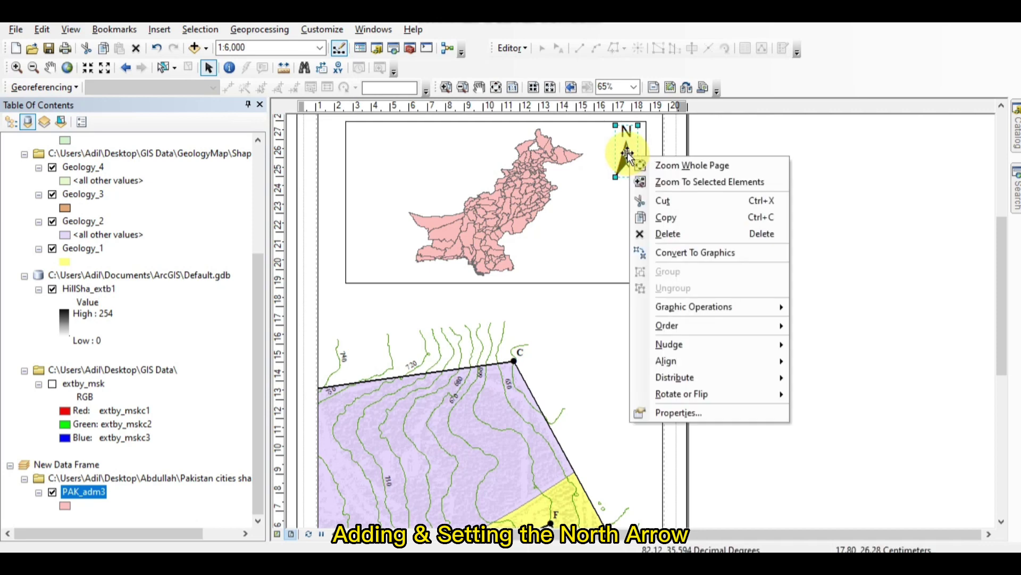
click(628, 154)
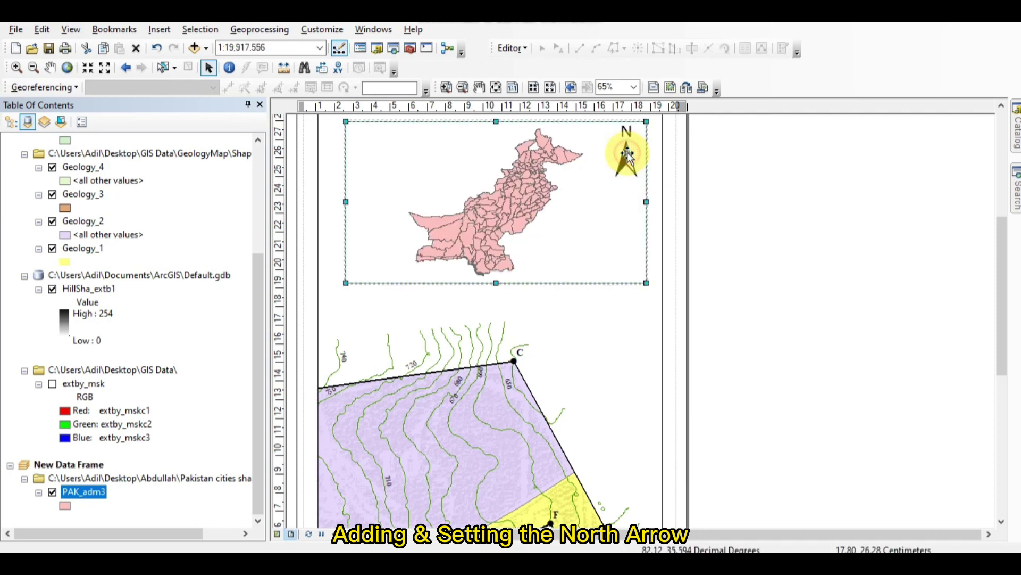
click(627, 158)
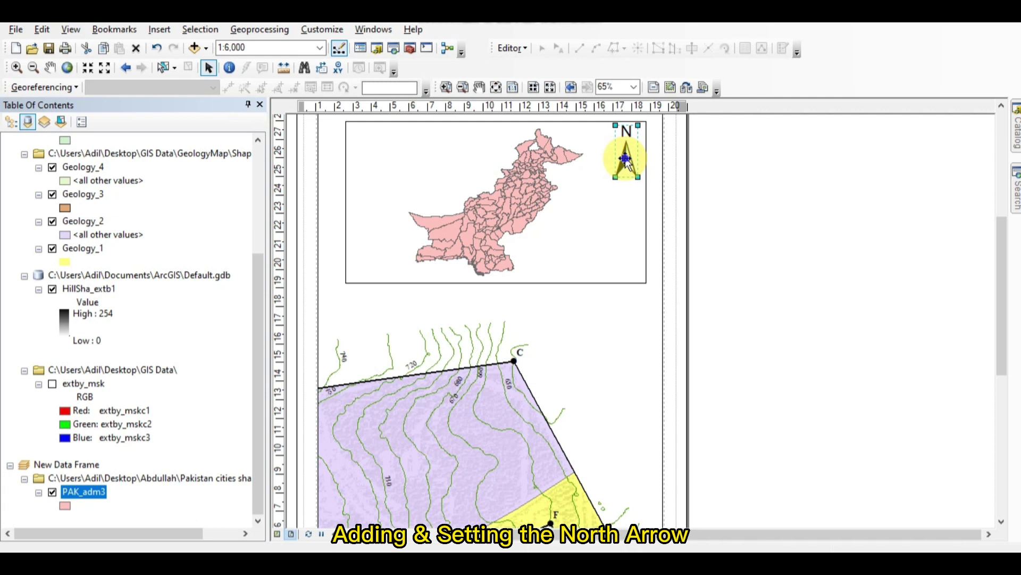
right_click(625, 158)
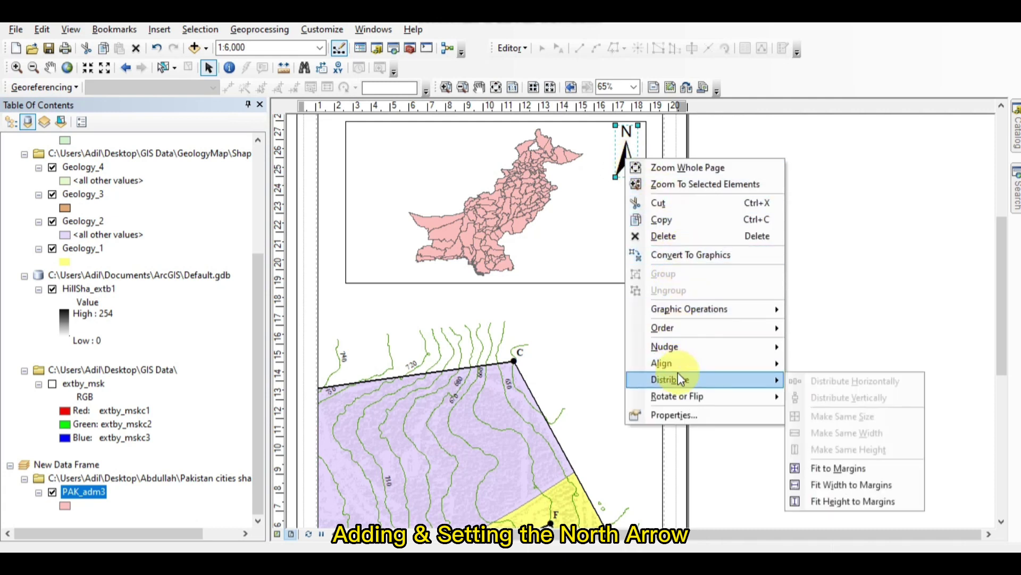
click(680, 410)
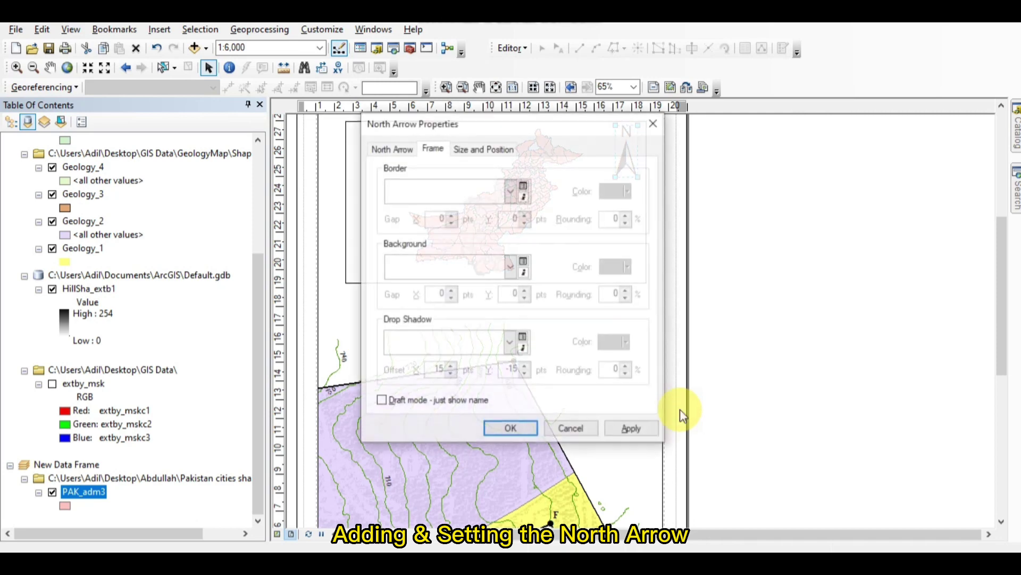
Set the north arrow's calibration angle to 0
click(387, 150)
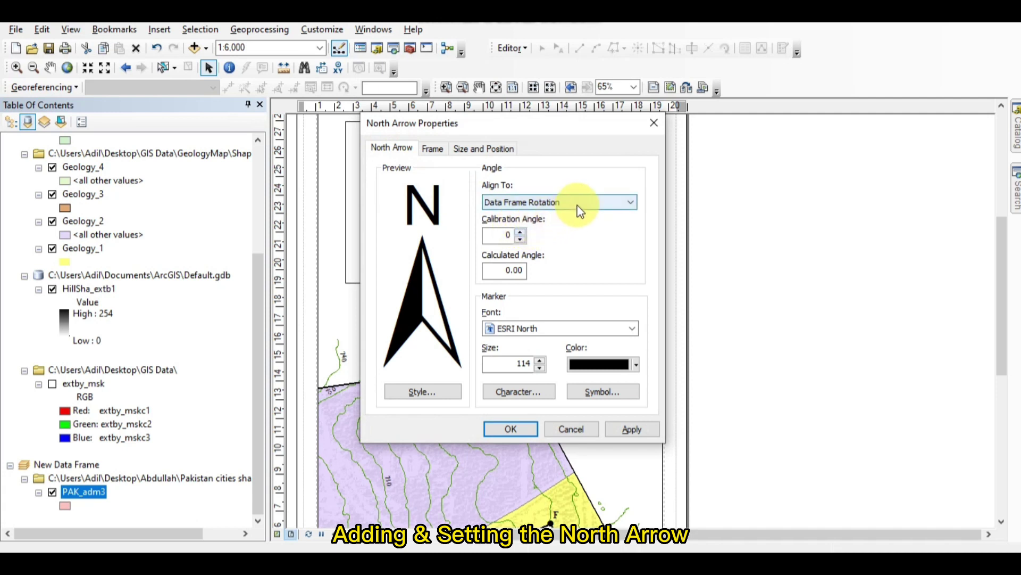
click(520, 232)
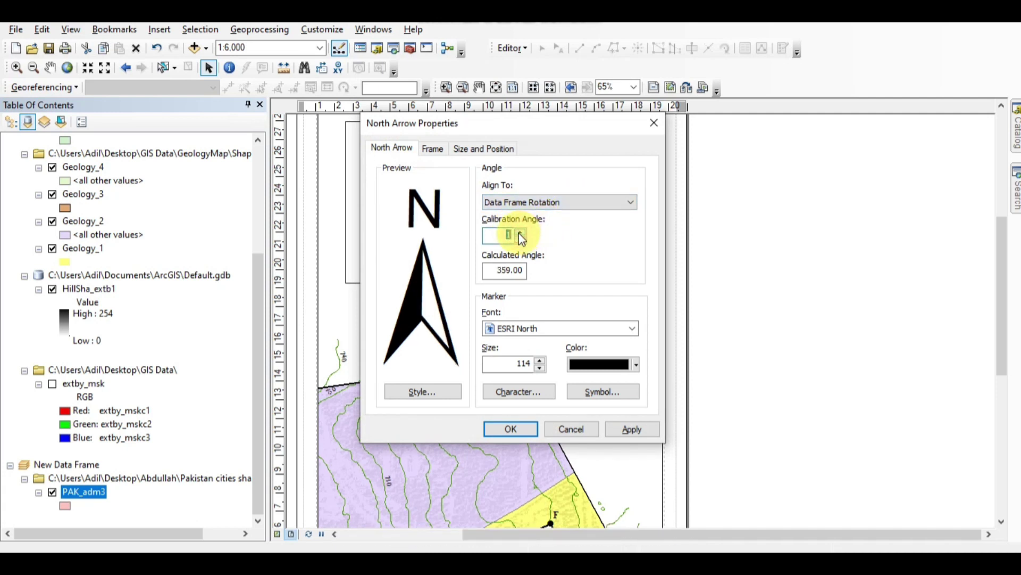
click(521, 239)
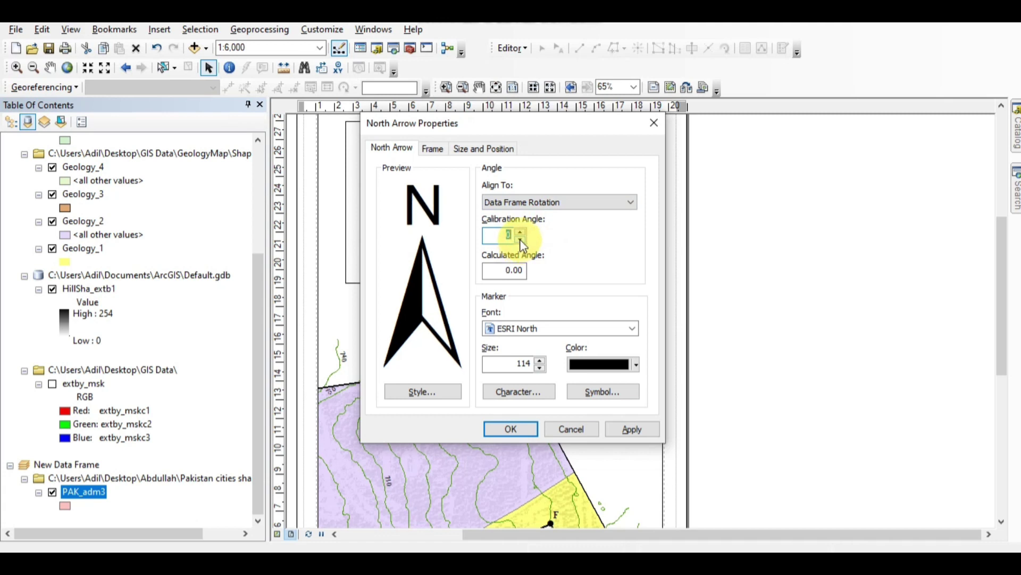
click(522, 233)
click(522, 239)
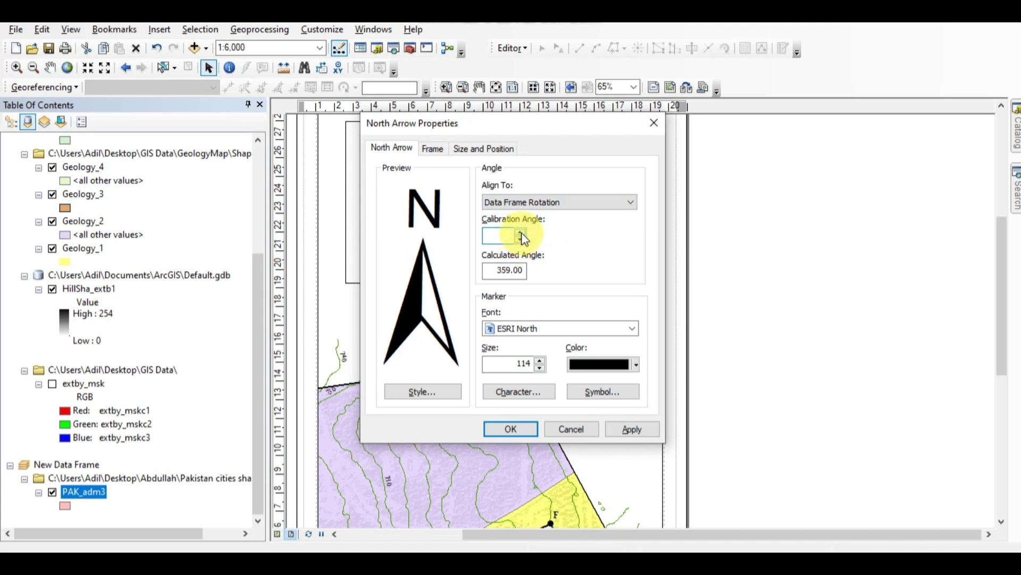
text(90)
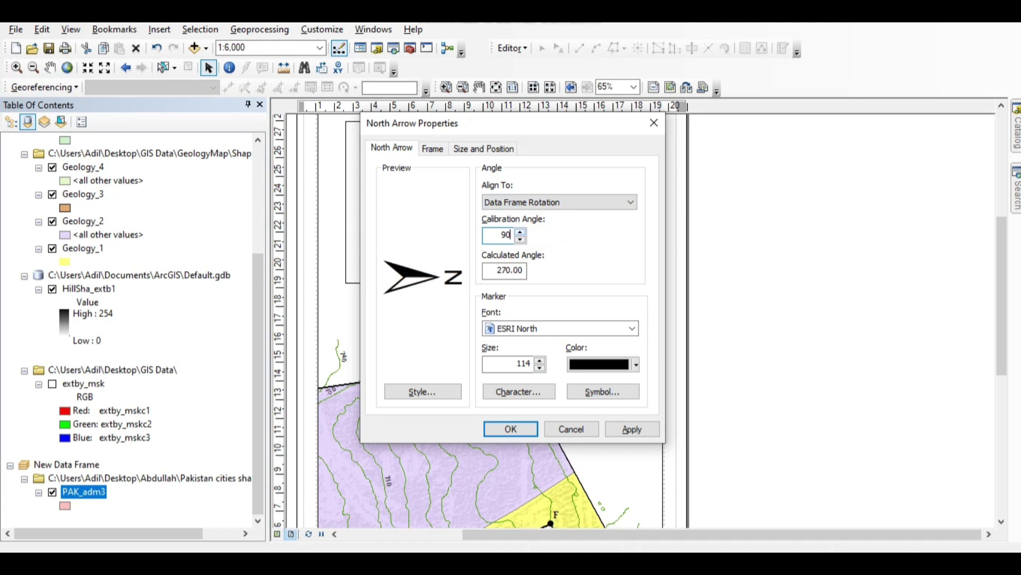
key(BackSpace)
key(BackSpace)
text(0)
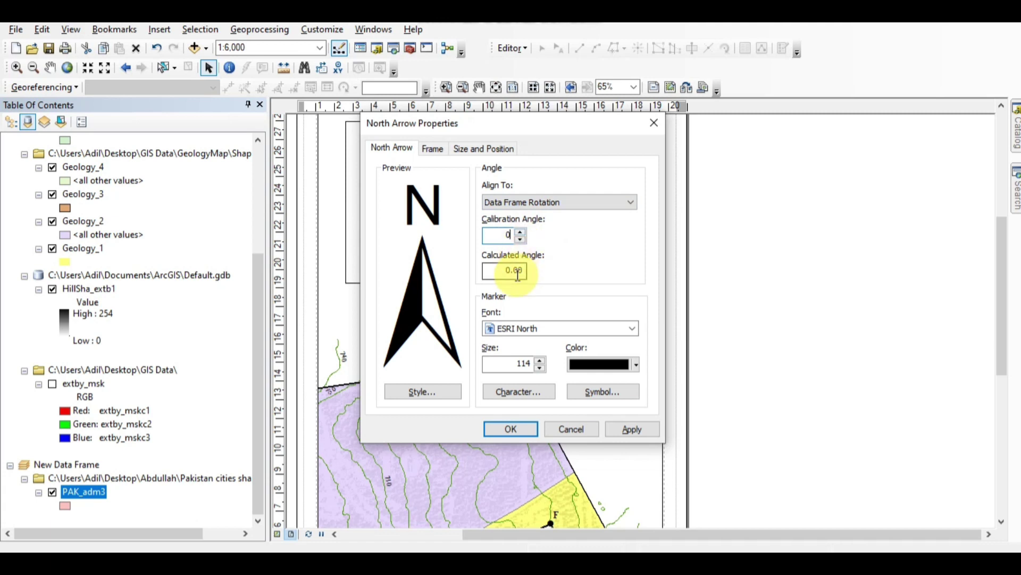
Keep ESRI North as the marker font and raise the arrow size to 124
click(566, 330)
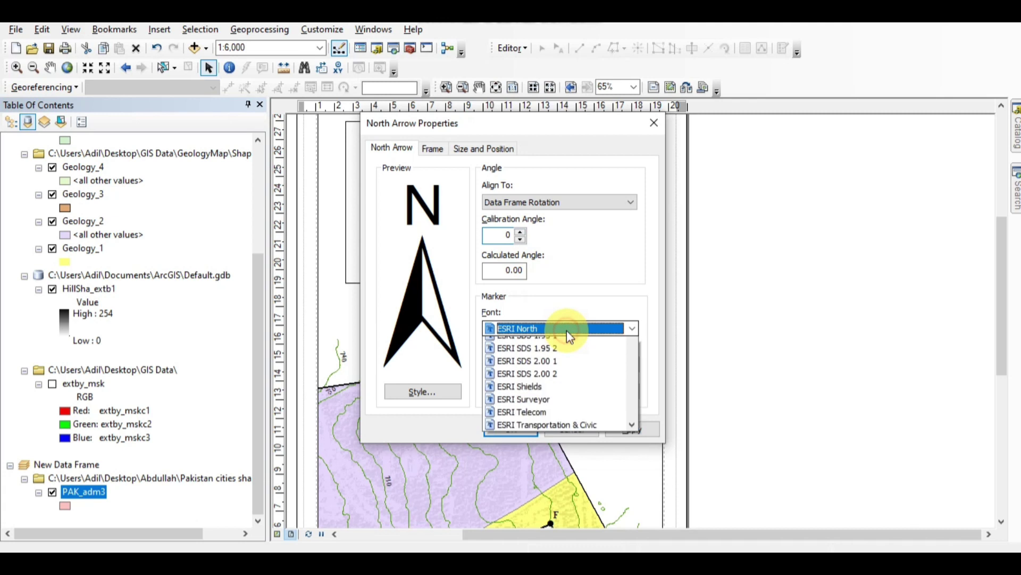
click(551, 344)
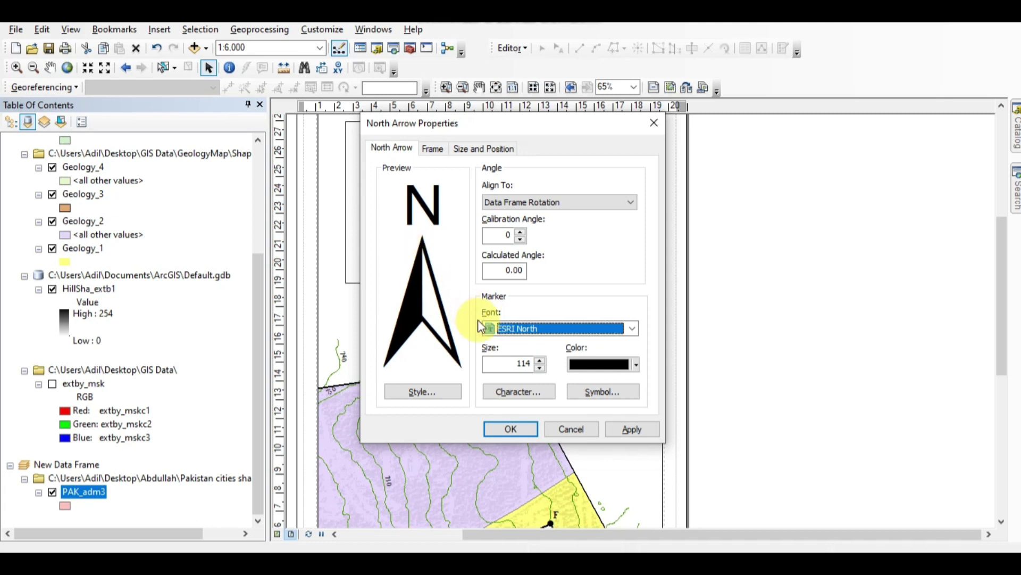
click(541, 361)
click(541, 362)
click(542, 362)
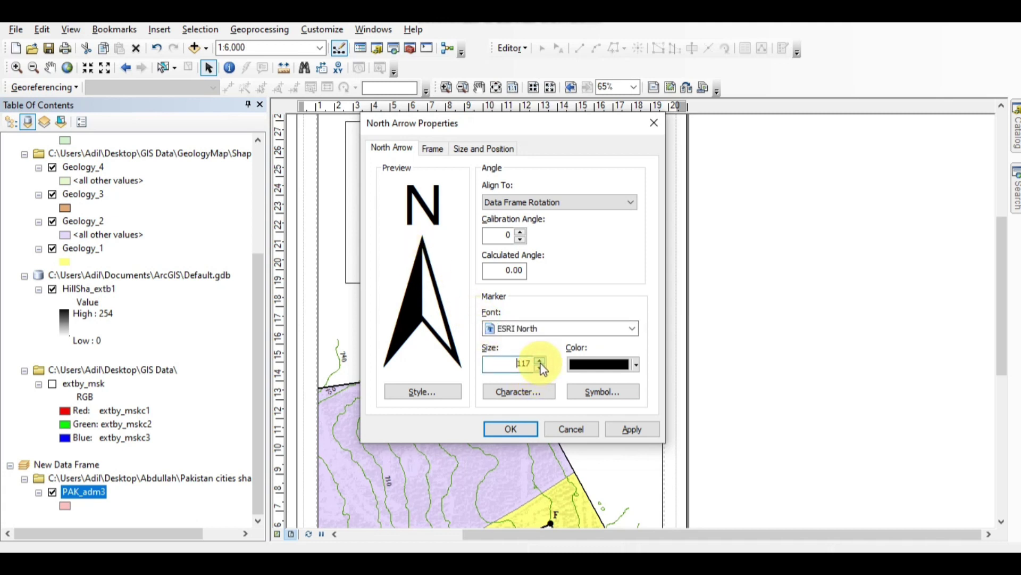
click(541, 362)
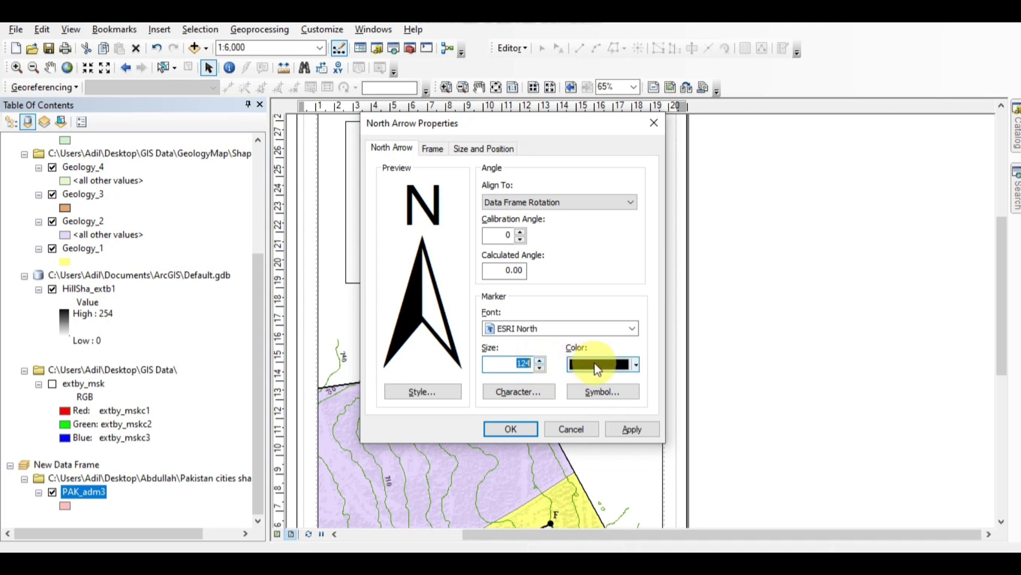
Colour the north arrow dark grey and apply the changes
click(635, 367)
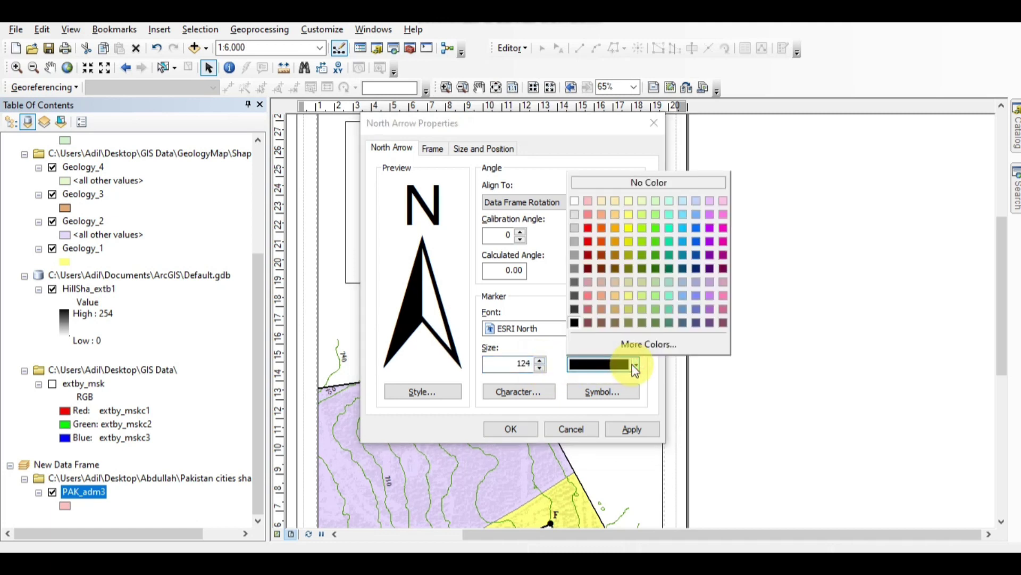
click(723, 228)
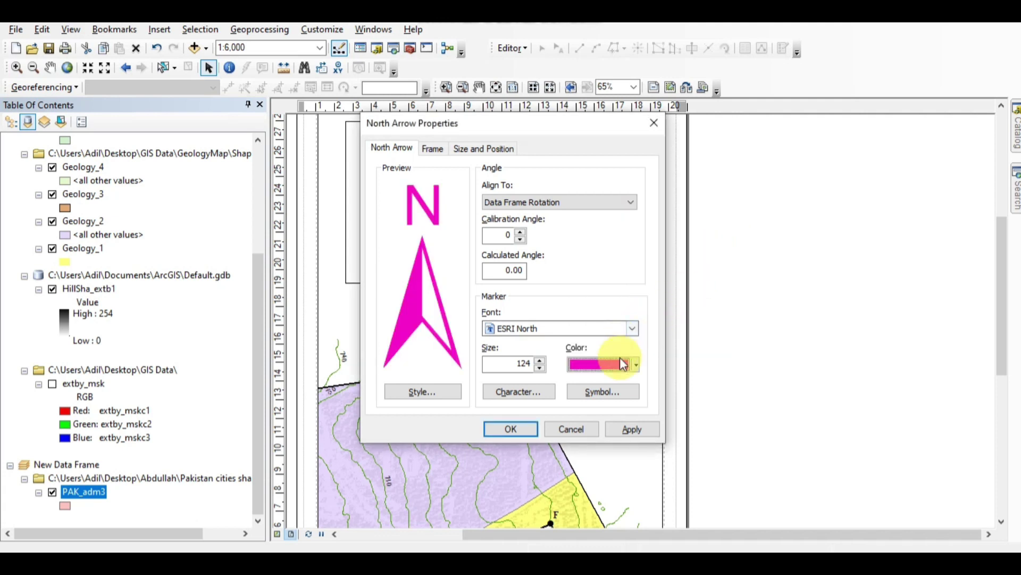
click(637, 364)
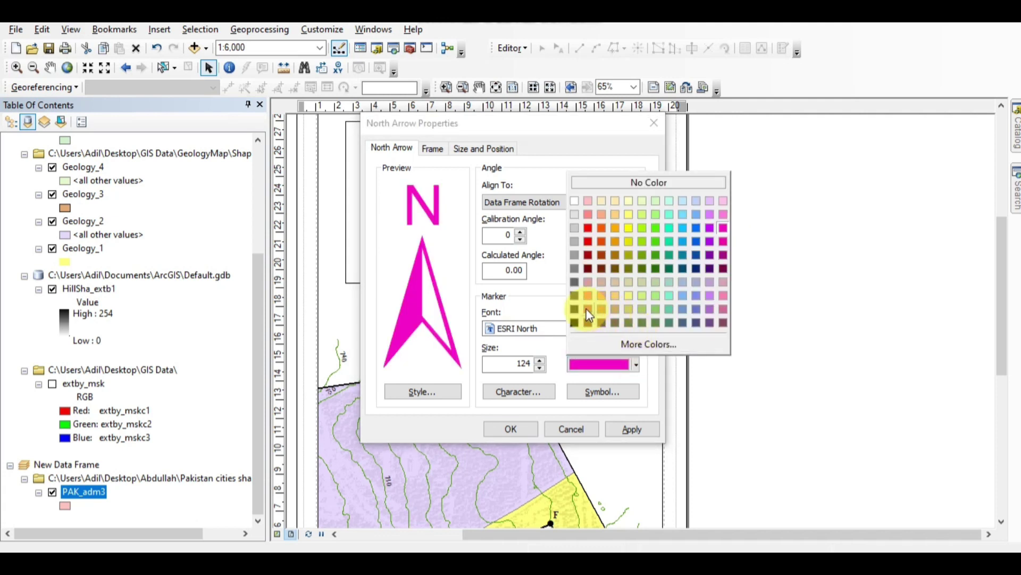
click(575, 283)
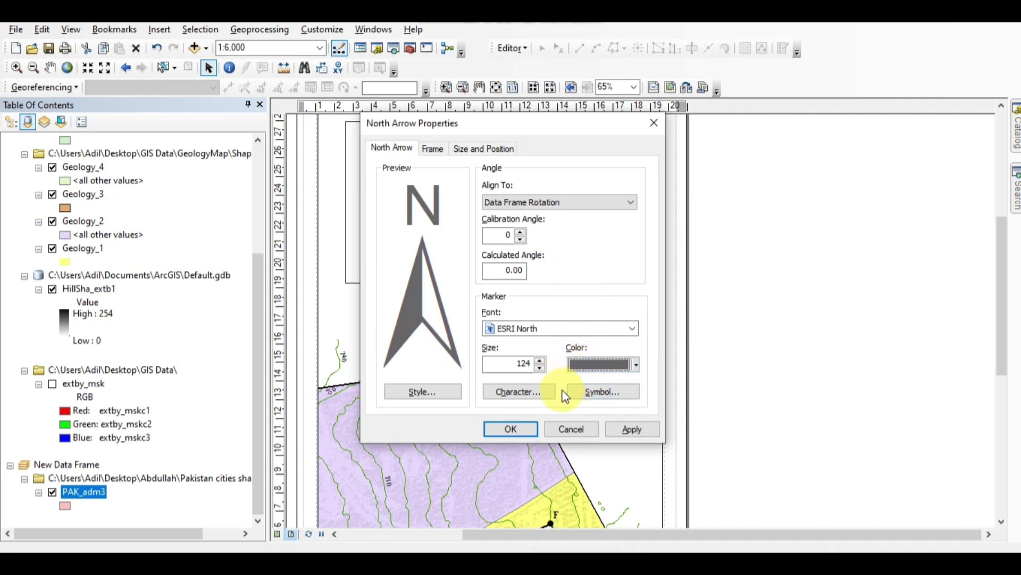
click(508, 401)
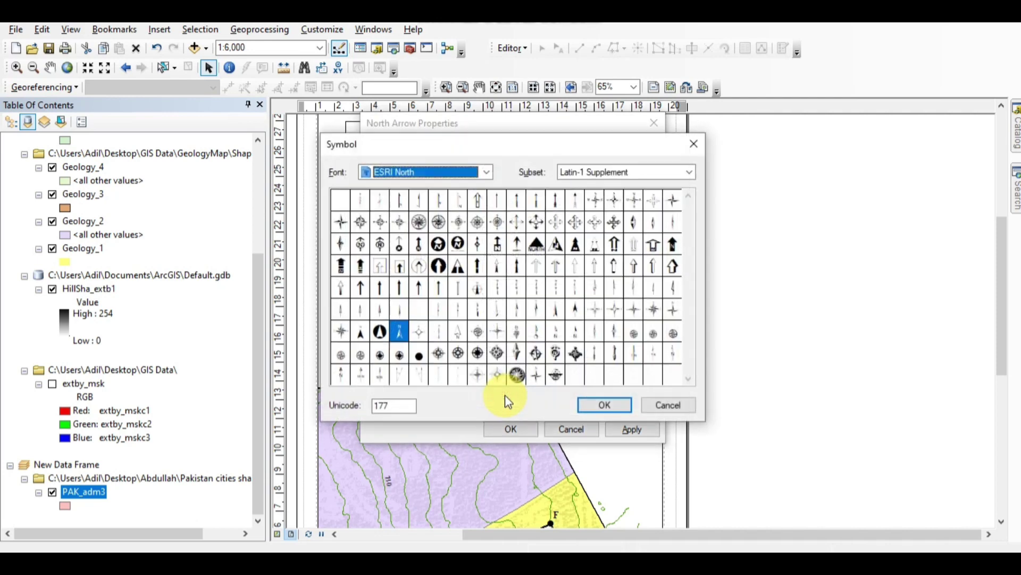
click(618, 407)
click(600, 398)
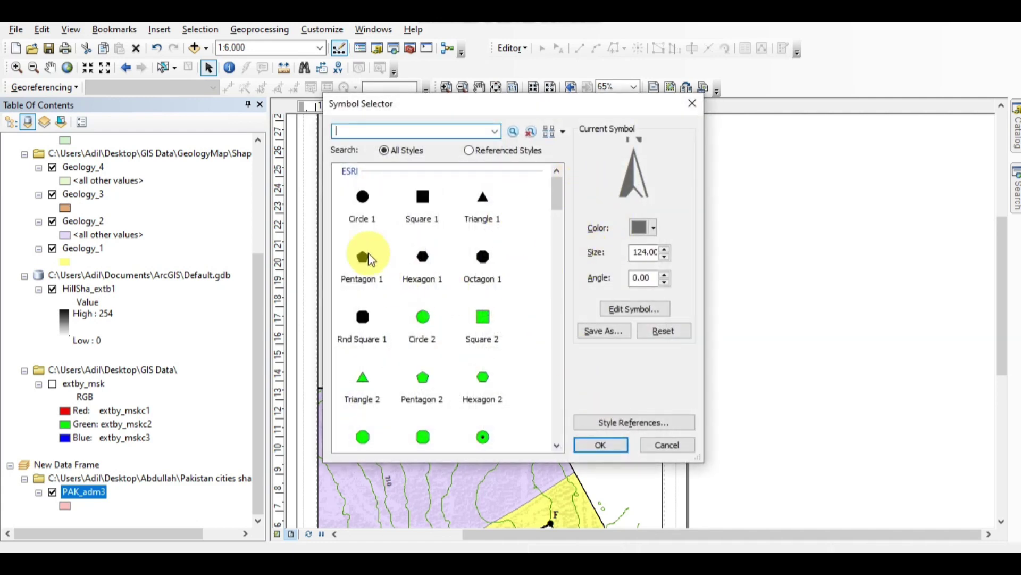
click(614, 446)
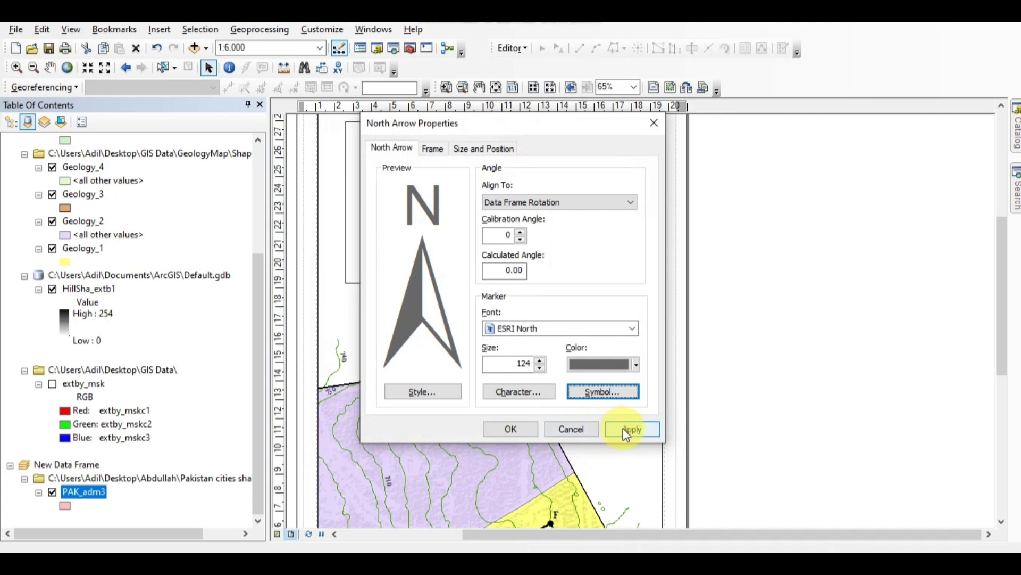
click(623, 428)
click(432, 148)
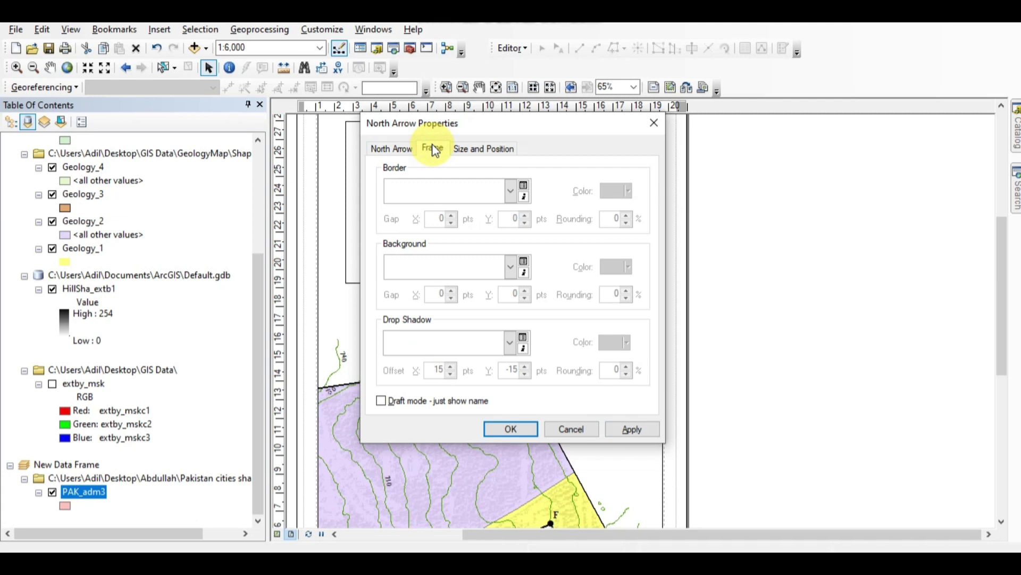
Give the north arrow a 1.5 Point border with 1 pt X and Y gaps, then apply and close
click(510, 192)
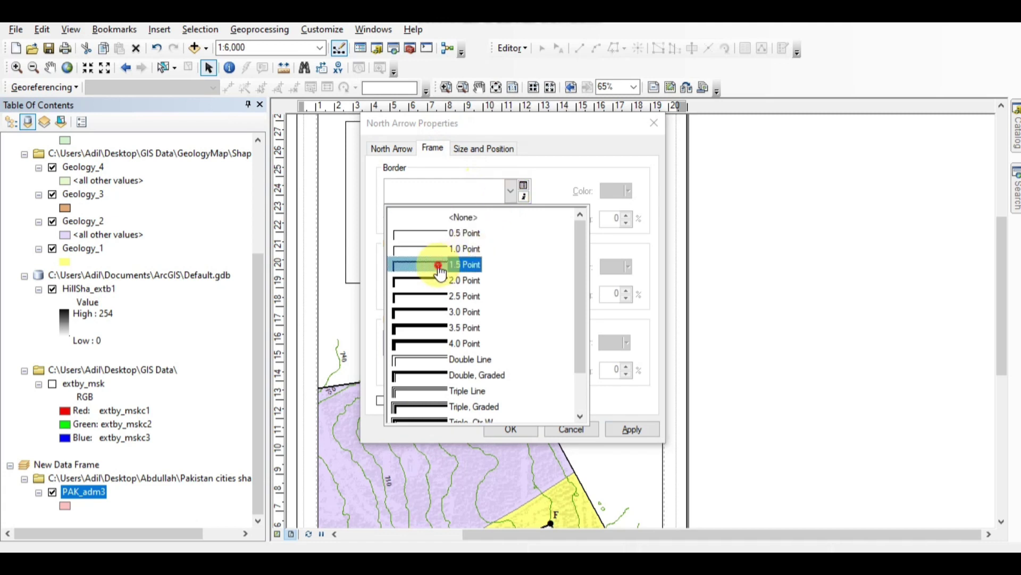
click(440, 265)
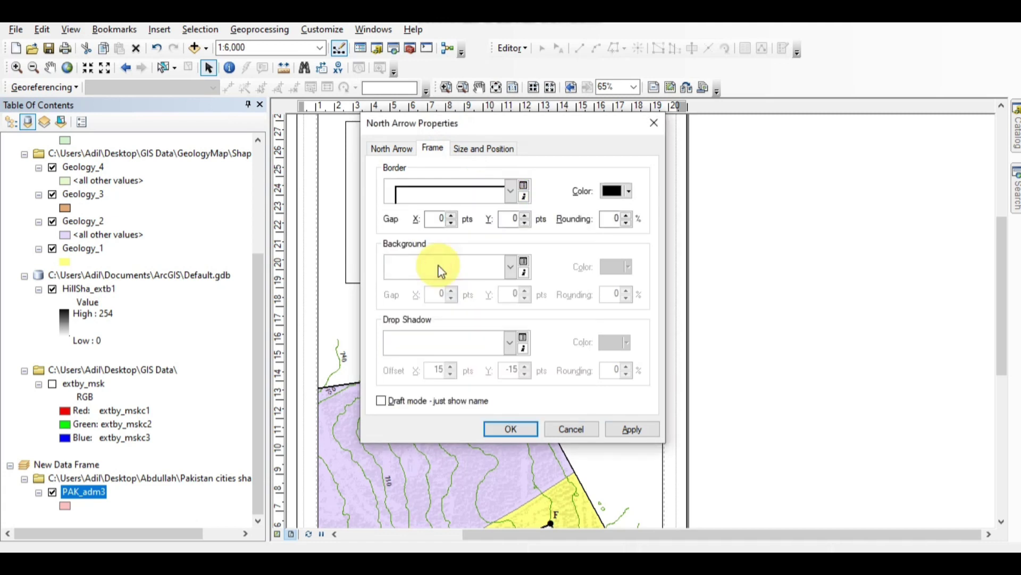
click(452, 215)
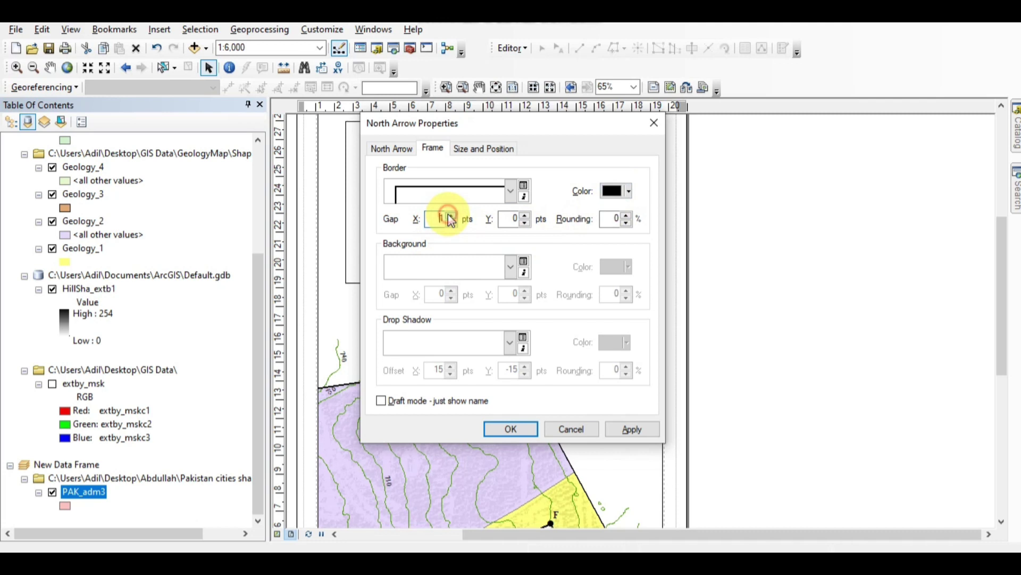
click(523, 215)
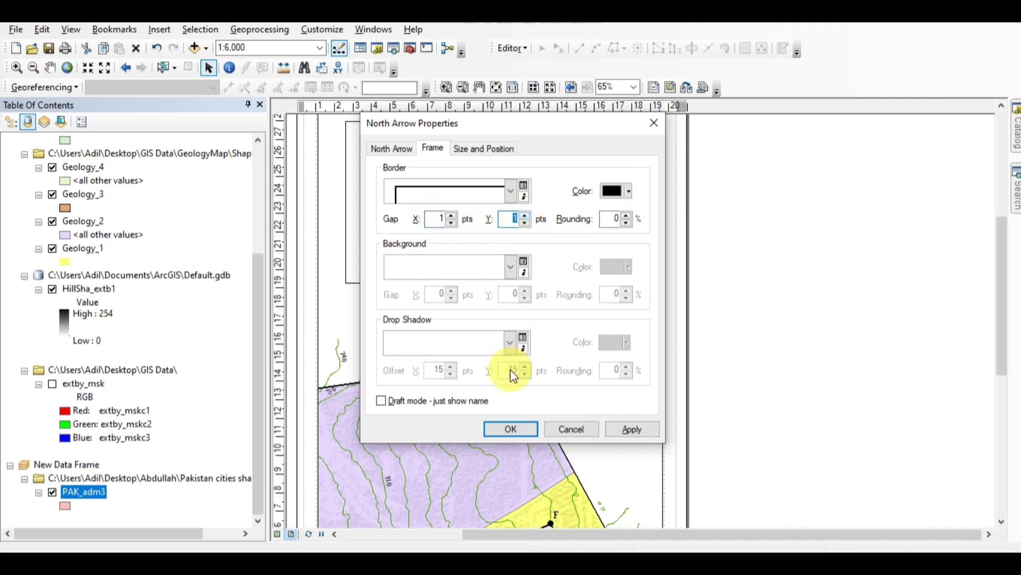
click(624, 429)
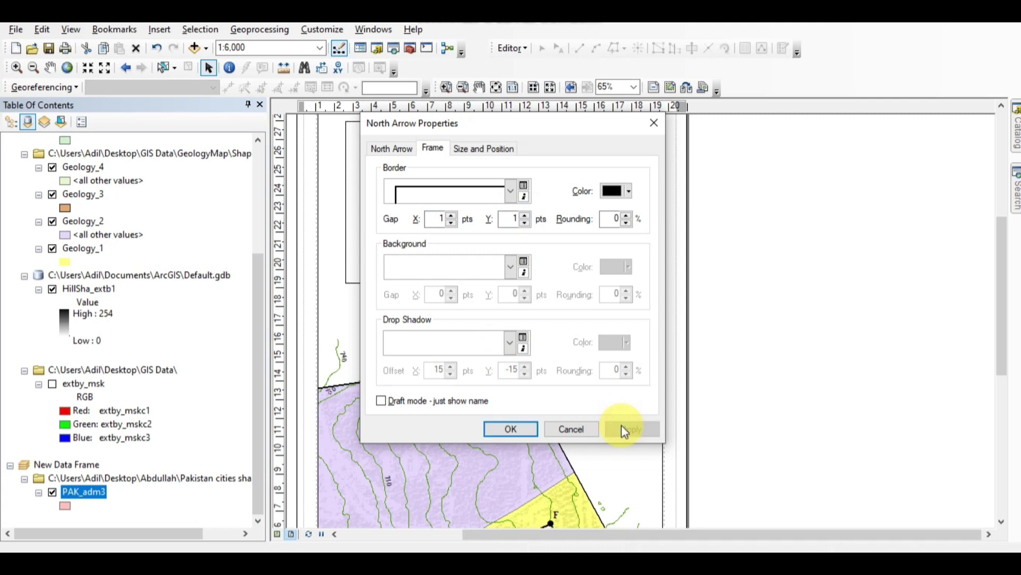
click(512, 429)
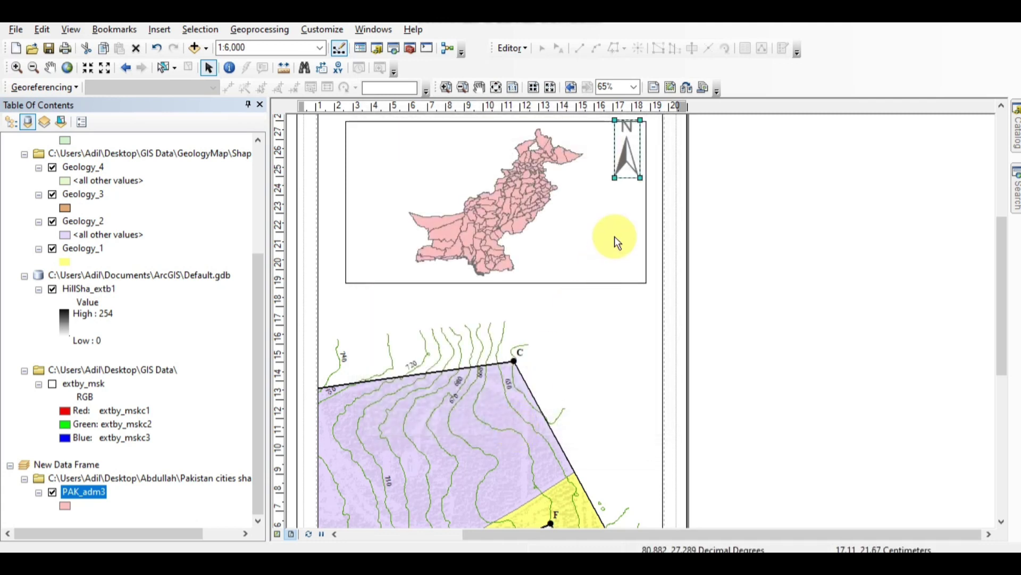
Resize the north arrow in the inset and reopen its Properties dialog
drag(617, 145, 630, 166)
click(609, 187)
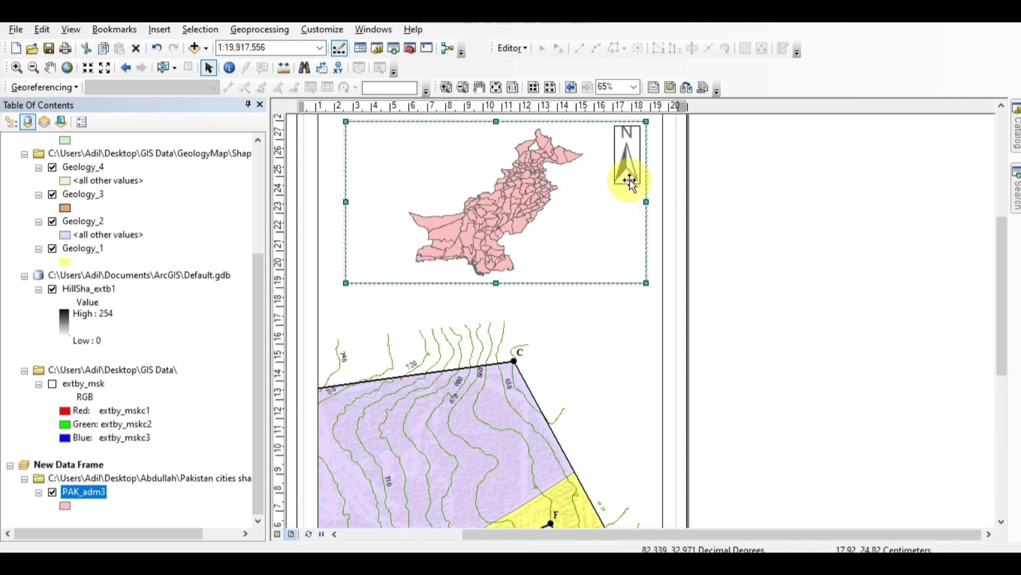
click(628, 165)
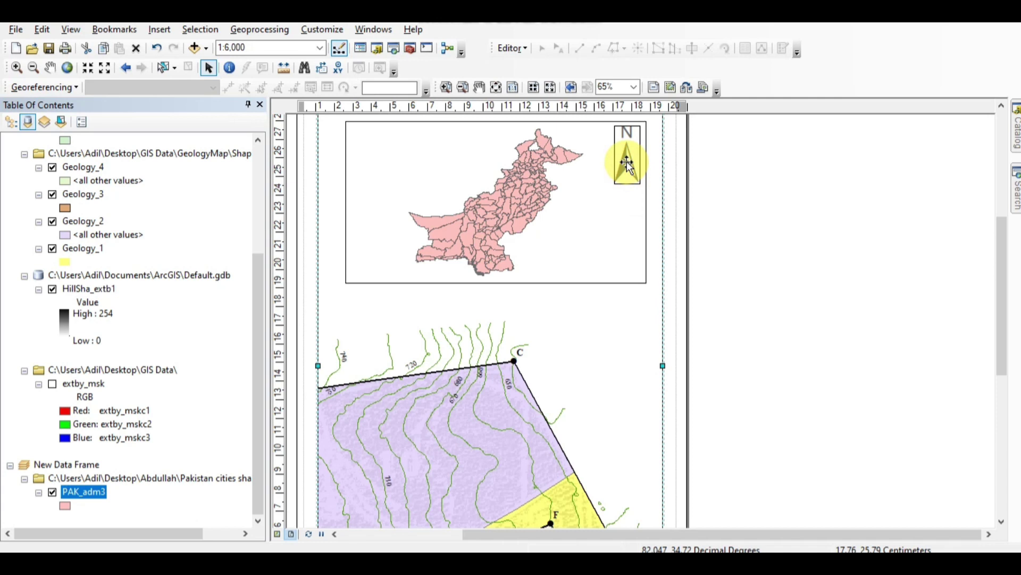
right_click(627, 162)
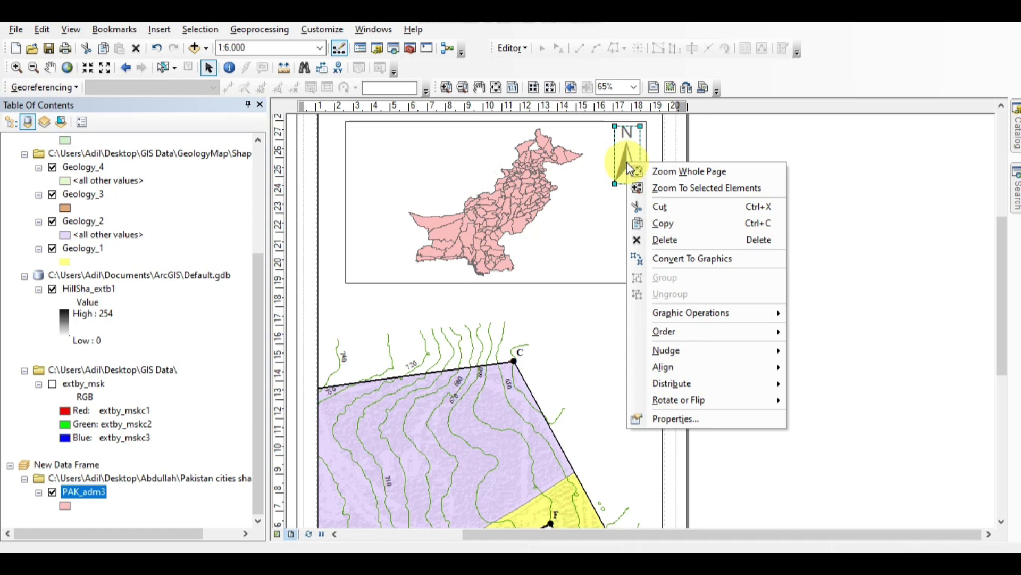
click(742, 418)
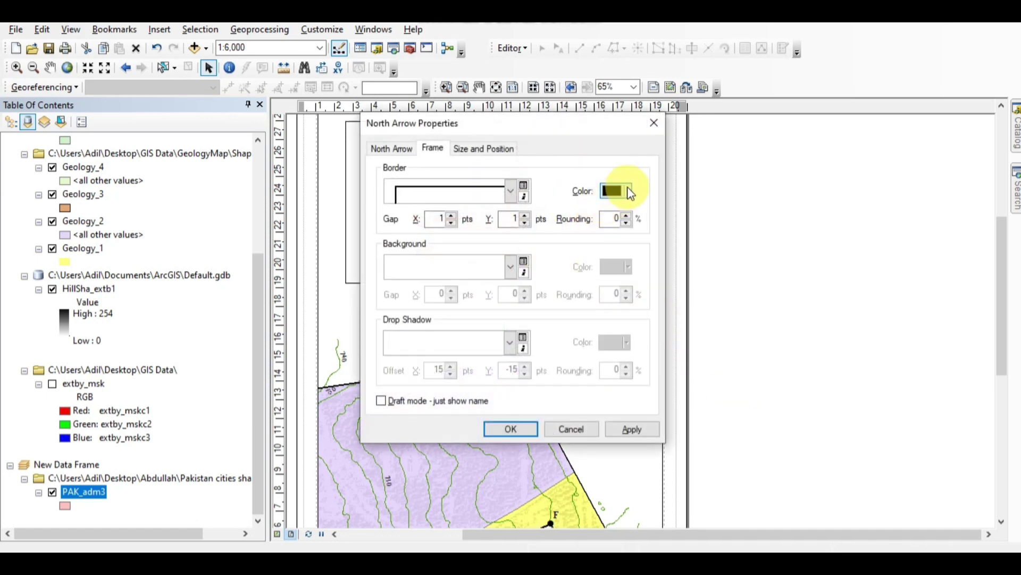
Set the frame border colour to dark navy blue and the drop shadow to Blue, then apply
click(629, 192)
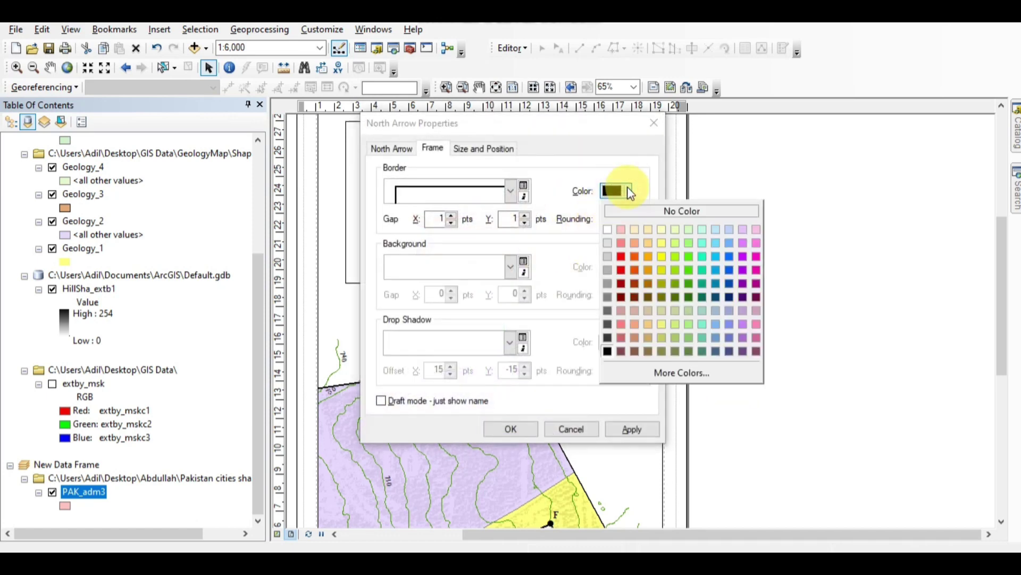
click(623, 234)
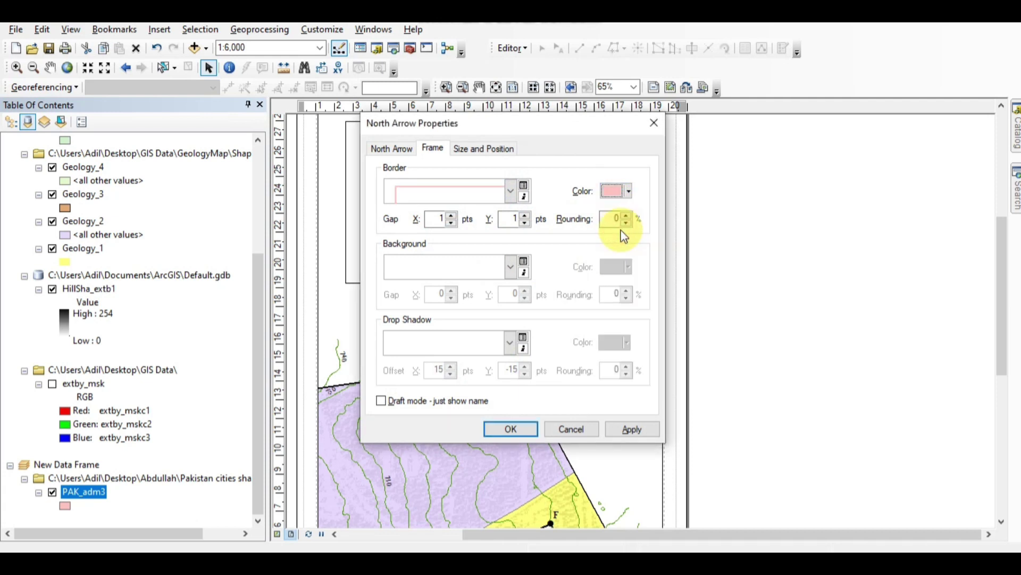
click(627, 190)
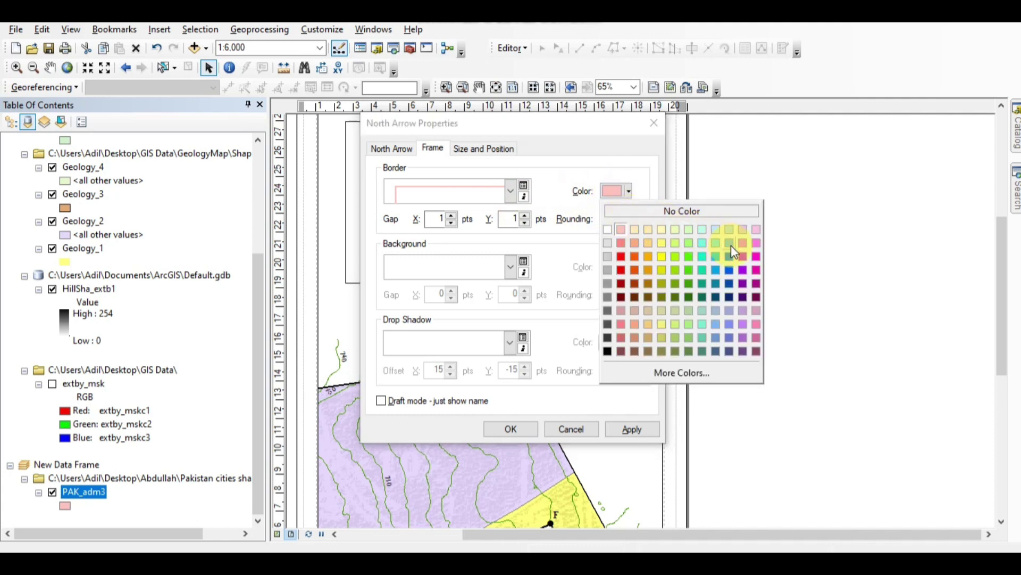
click(731, 296)
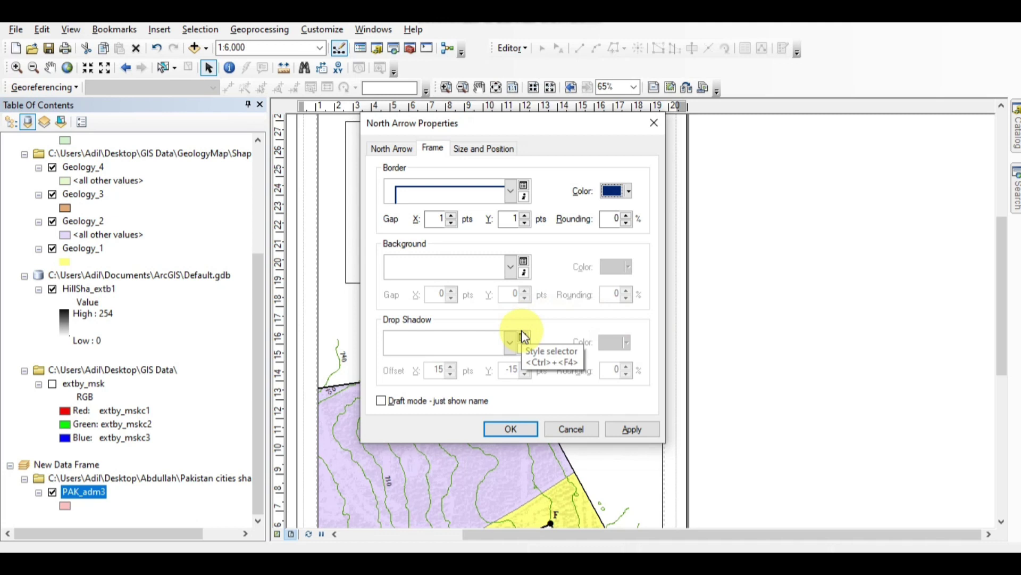
click(509, 344)
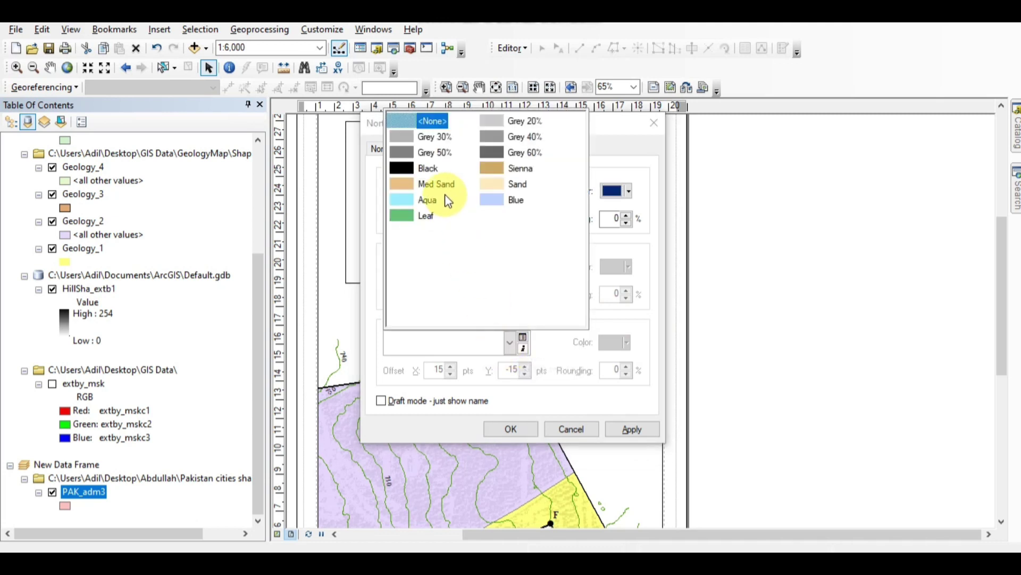
click(401, 154)
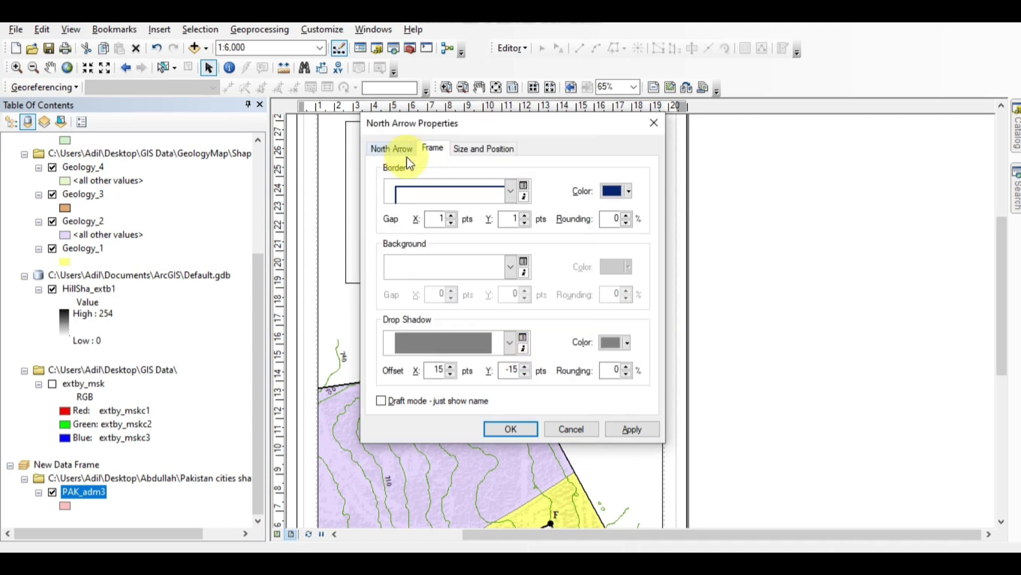
click(509, 344)
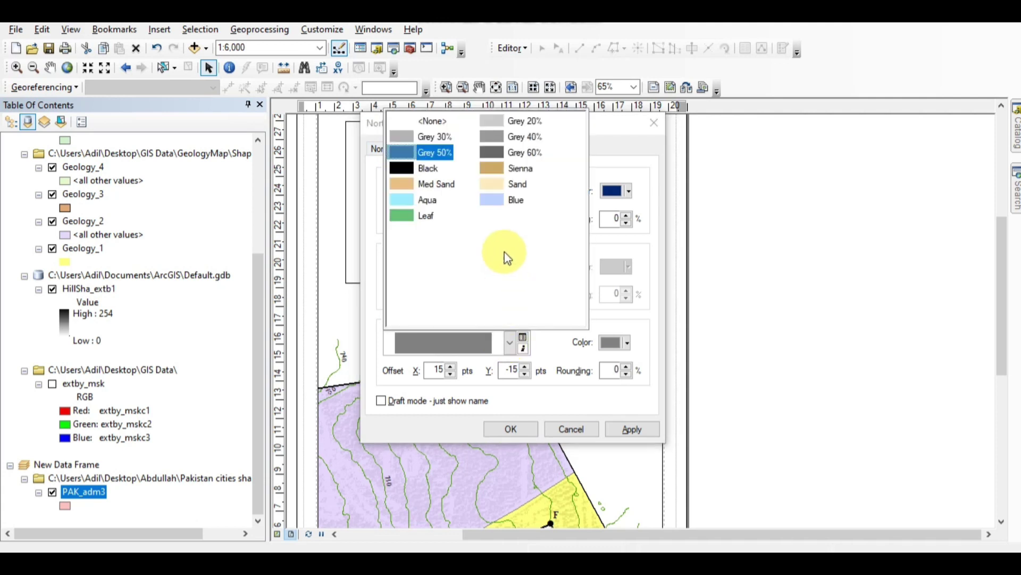
click(492, 200)
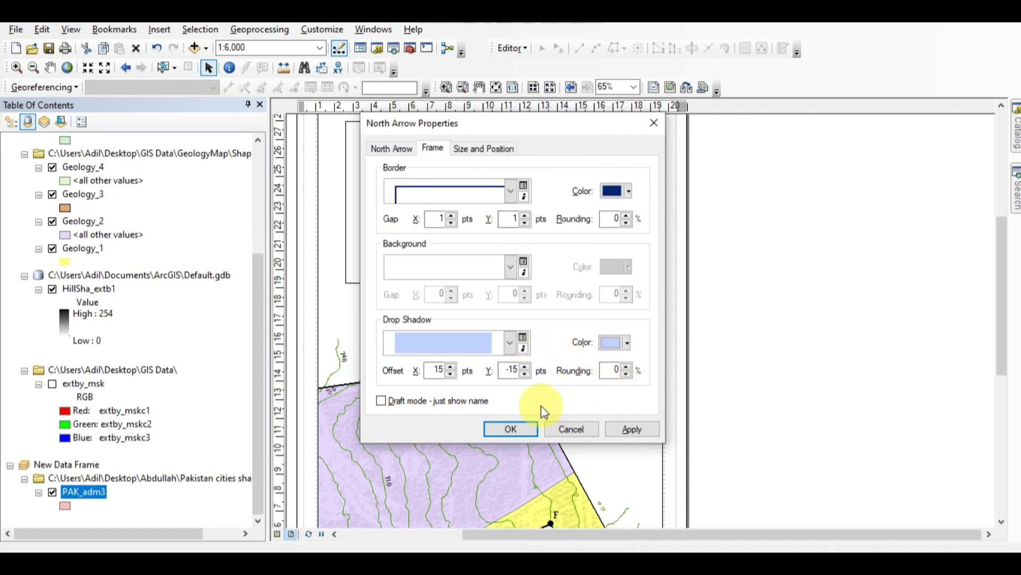
click(637, 426)
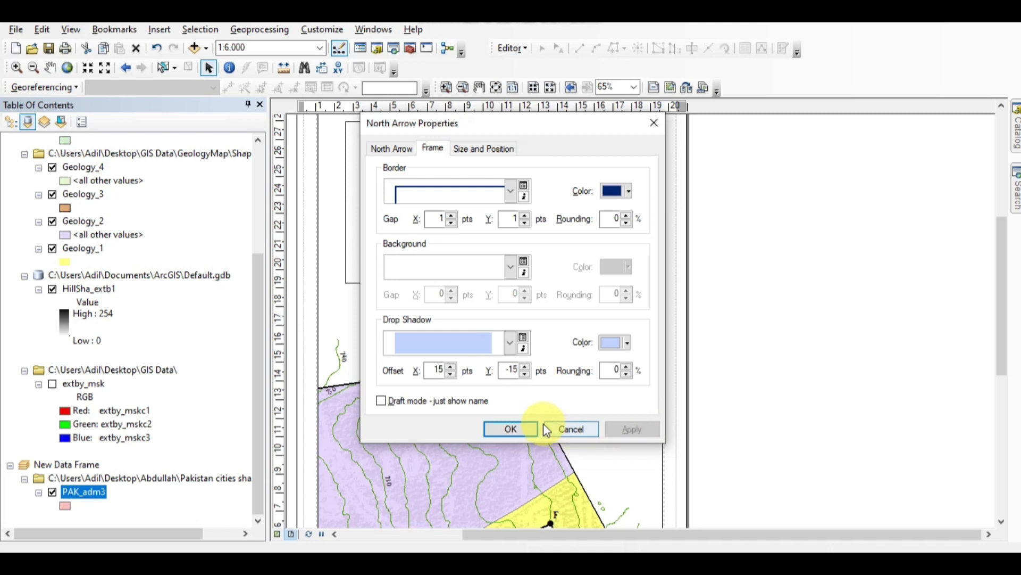
click(510, 429)
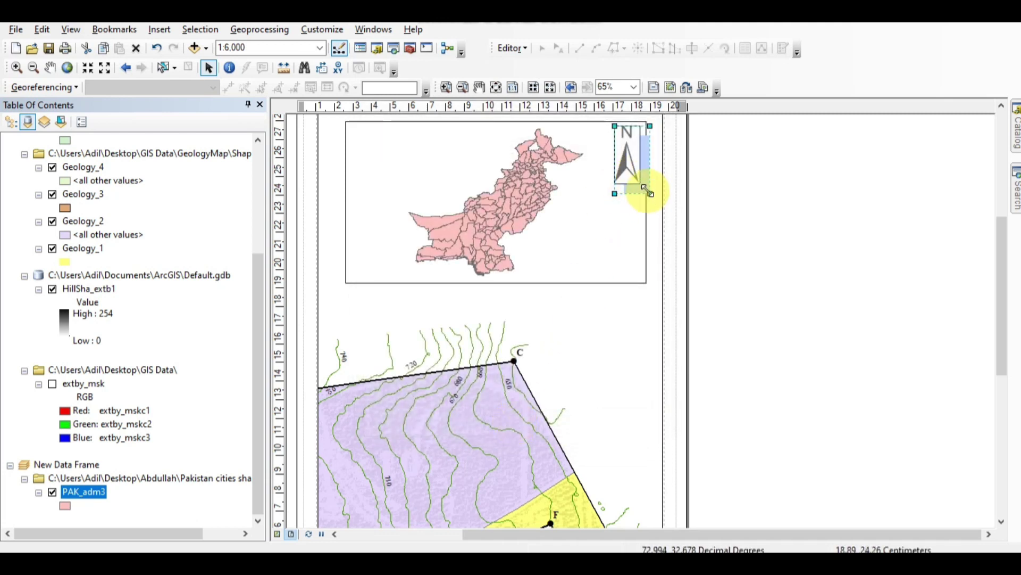
Reopen the north arrow's Properties from its context menu
right_click(628, 160)
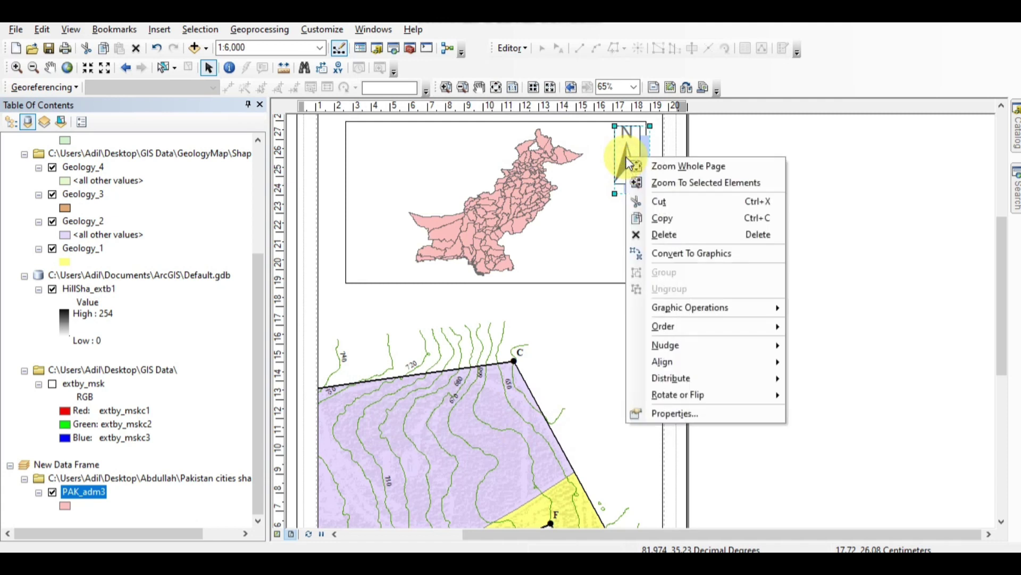
click(639, 144)
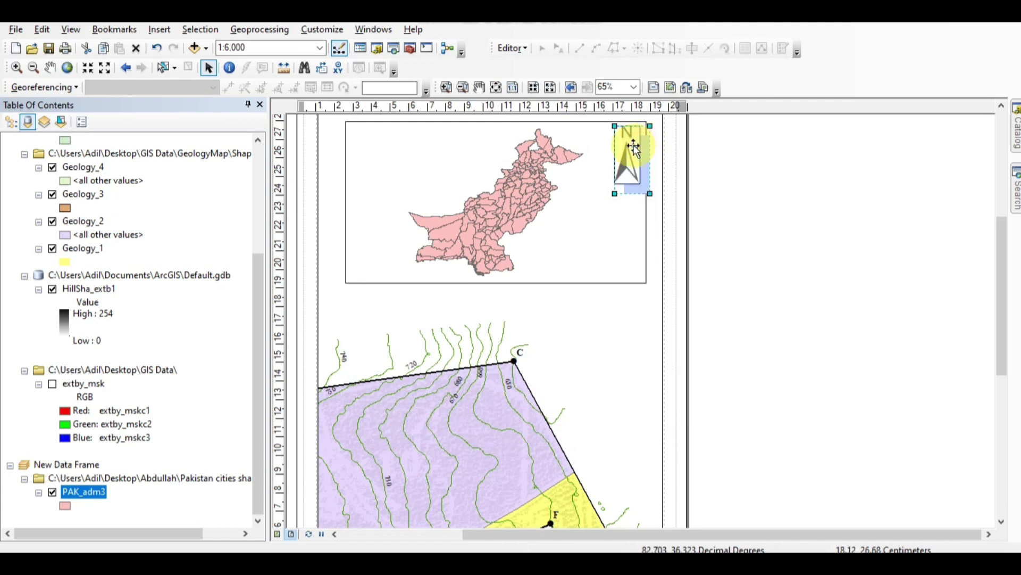
right_click(634, 145)
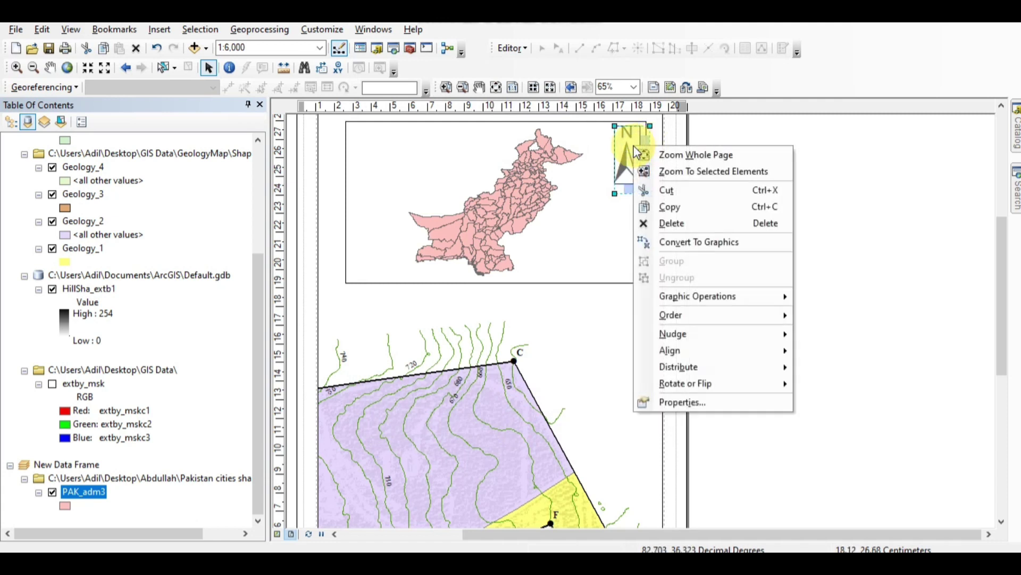
click(704, 394)
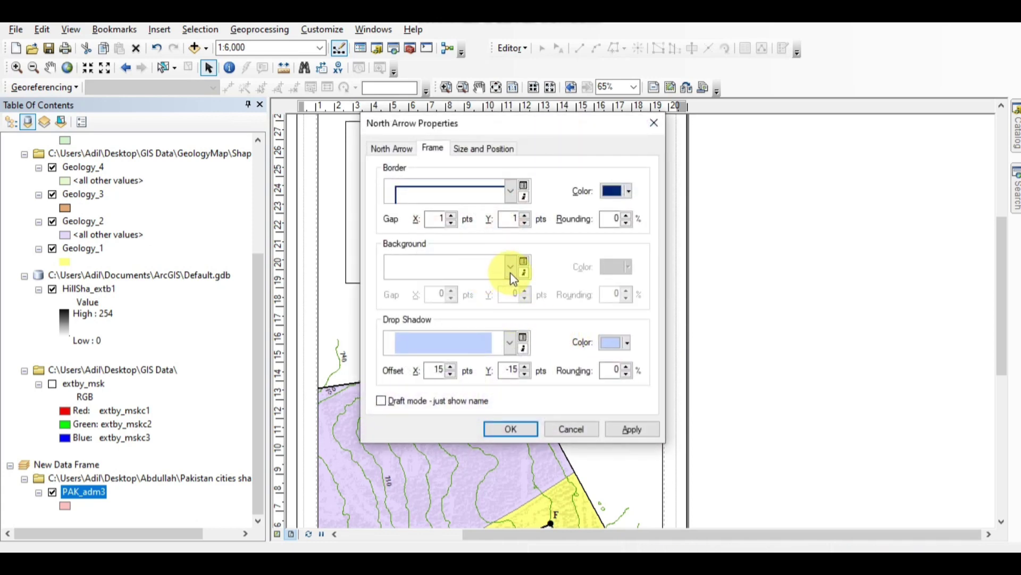
Set Drop Shadow to <None> and Background to Olive, apply, and deselect the arrow
click(506, 345)
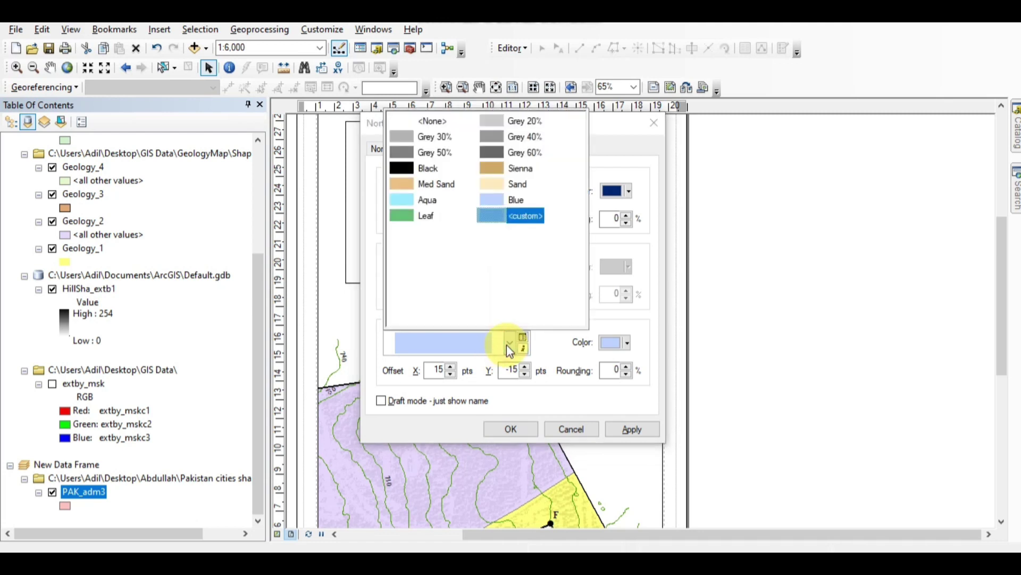
click(402, 124)
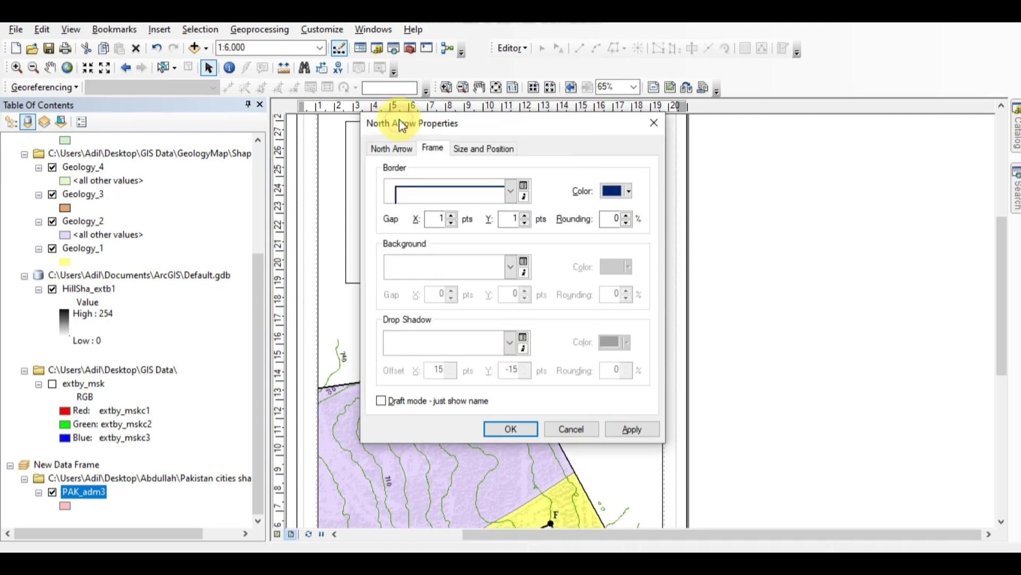
click(510, 274)
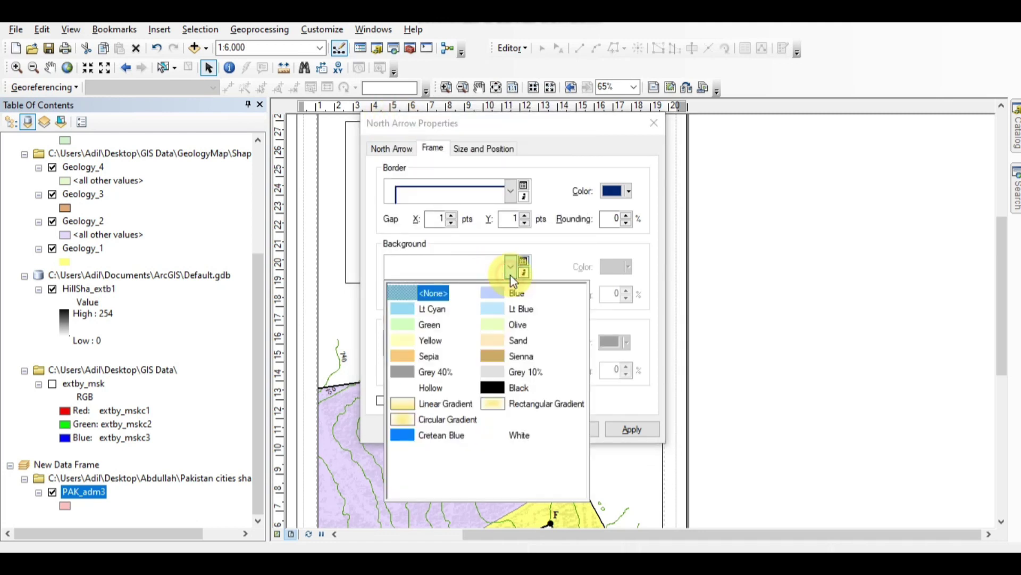
click(496, 325)
click(632, 429)
click(511, 429)
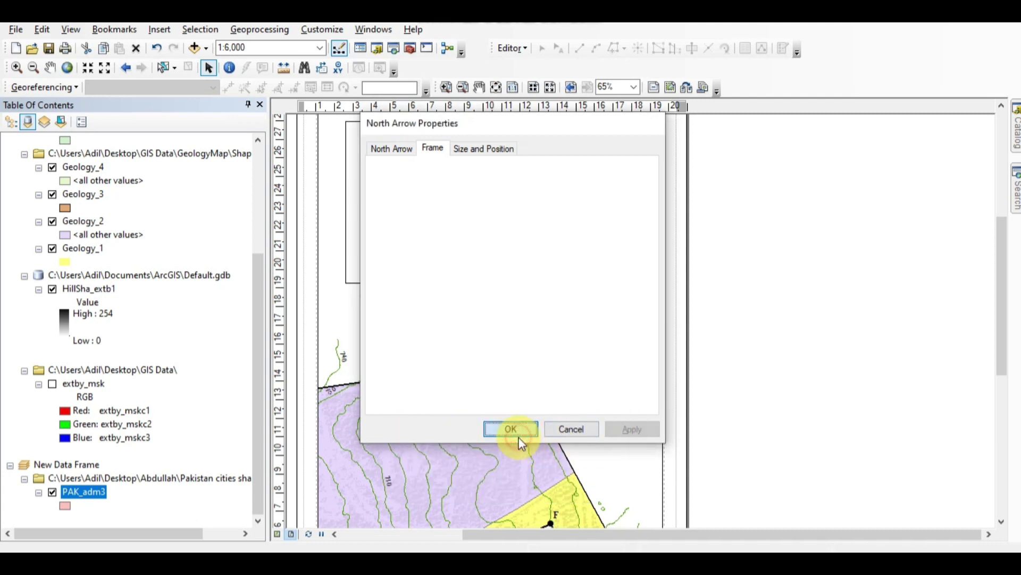
click(614, 343)
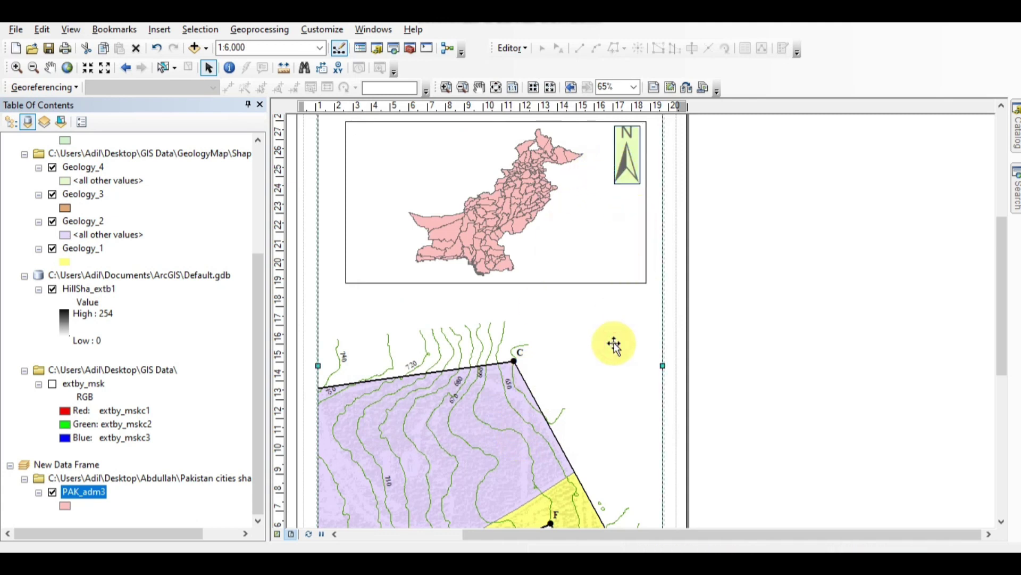